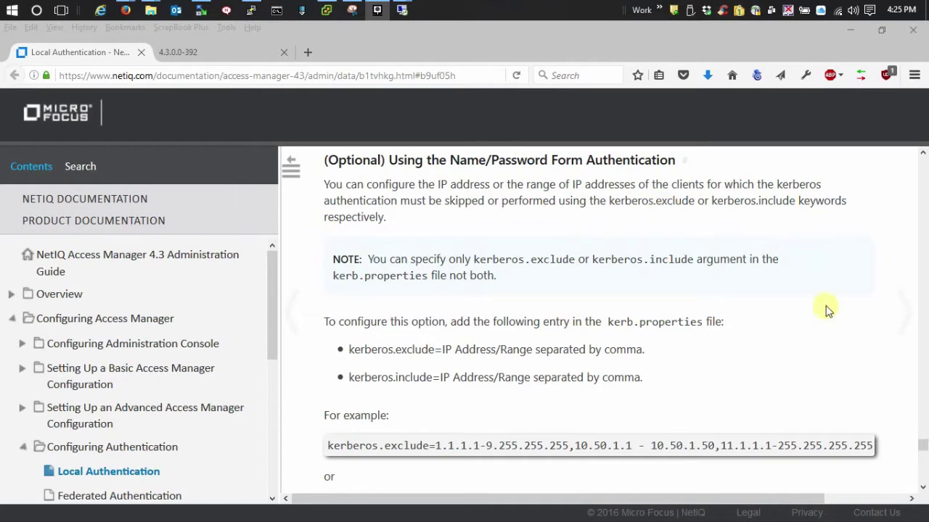
Step: Scroll through the kerberos.exclude and kerberos.include guidance for kerb.properties in the documentation
{"action": "scroll", "coordinate": [798, 307], "scroll_direction": "down", "scroll_amount": 3}
{"action": "scroll", "coordinate": [798, 400], "scroll_direction": "up", "scroll_amount": 5}
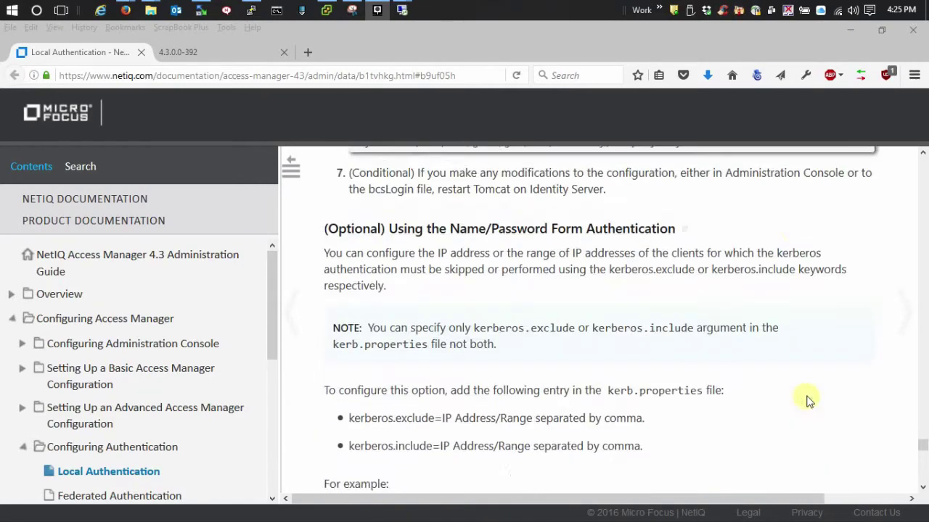
{"action": "scroll", "coordinate": [464, 201], "scroll_direction": "down", "scroll_amount": 2}
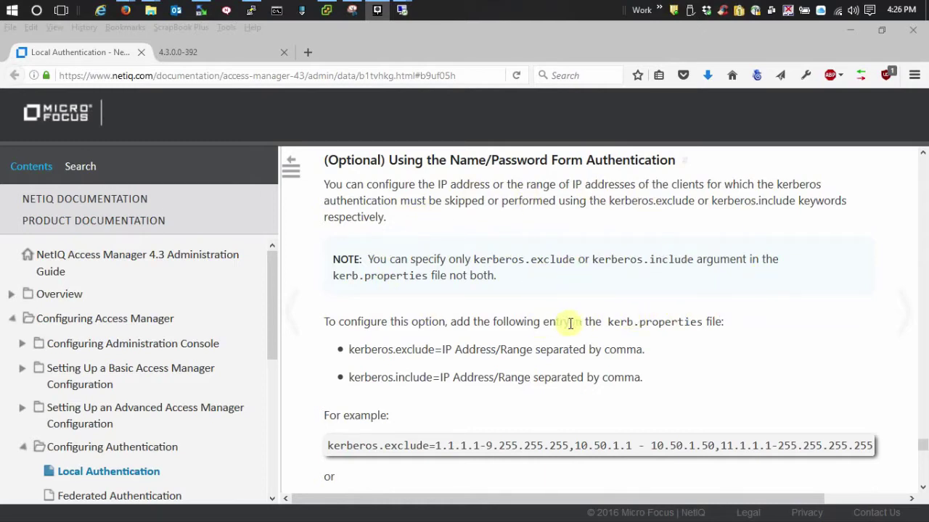
{"action": "scroll", "coordinate": [808, 288], "scroll_direction": "down", "scroll_amount": 3}
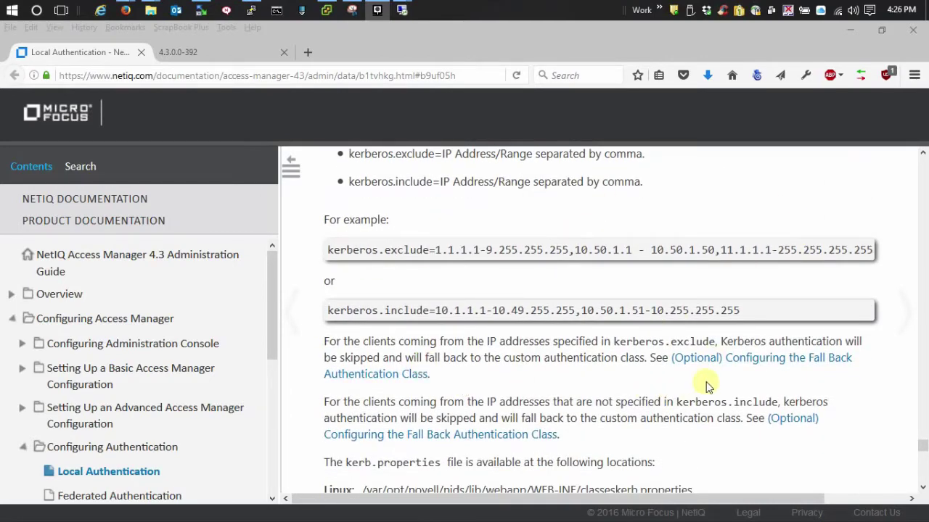
{"action": "scroll", "coordinate": [708, 386], "scroll_direction": "down", "scroll_amount": 2}
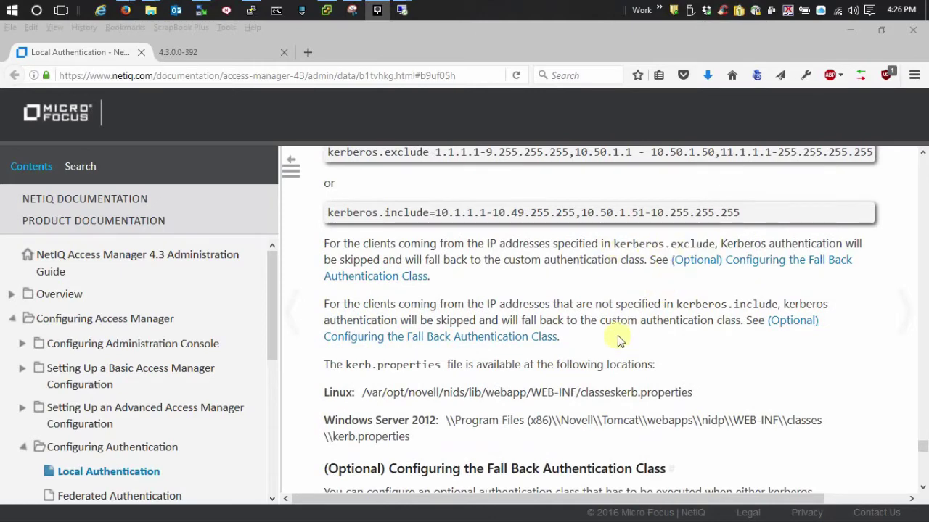
{"action": "scroll", "coordinate": [693, 393], "scroll_direction": "up", "scroll_amount": 2}
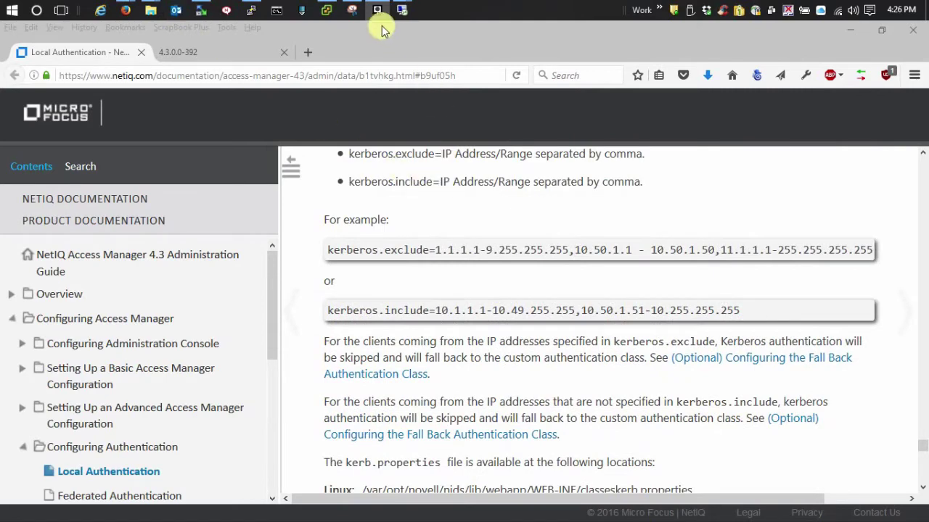
Step: Set kerberos.exclude=151.155.213.151 in kerb.properties and save it back to the server's classes folder
{"action": "left_click", "coordinate": [201, 11]}
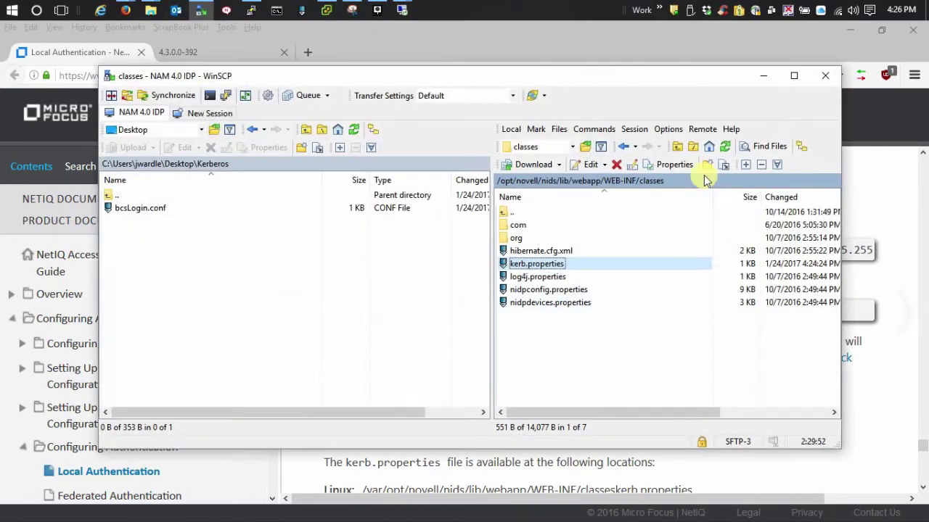
{"action": "double_click", "coordinate": [531, 266]}
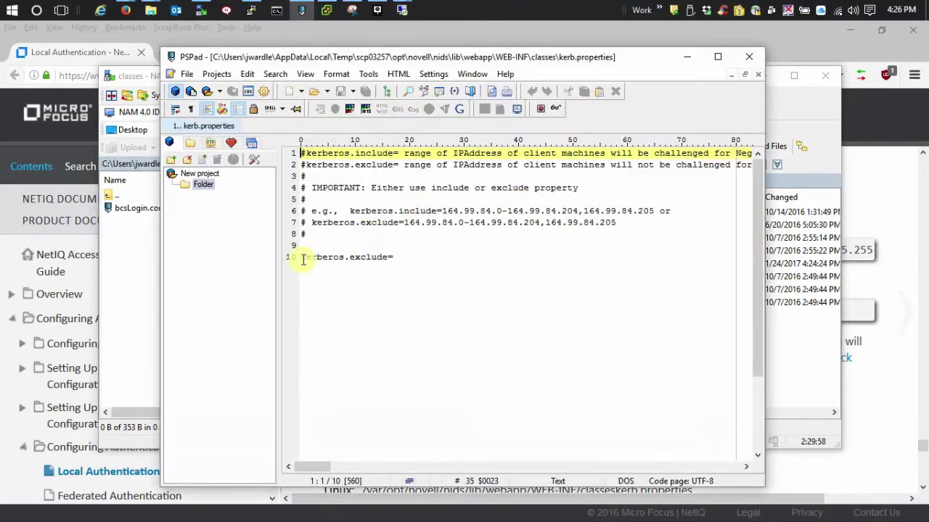
{"action": "left_click", "coordinate": [396, 257]}
{"action": "type", "text": "151.155.213.151"}
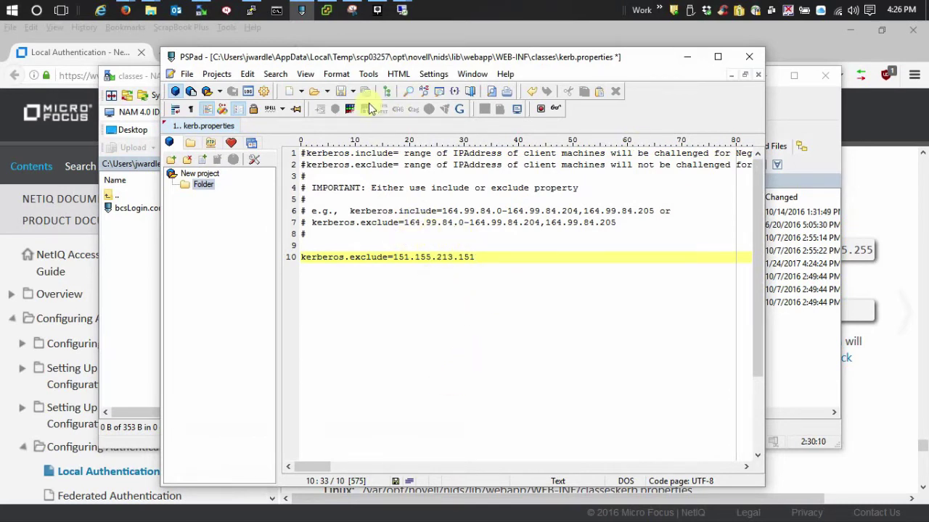
{"action": "left_click", "coordinate": [341, 92]}
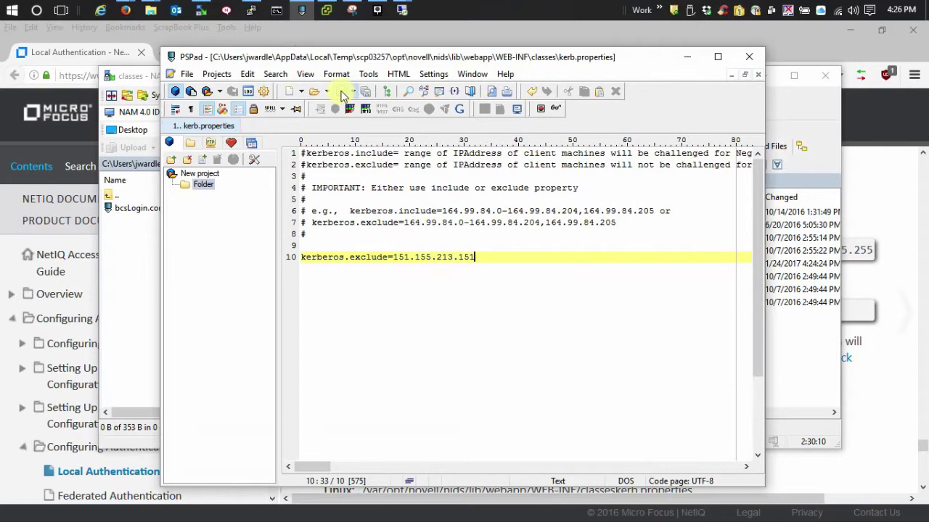
{"action": "left_click", "coordinate": [687, 56]}
Step: On the Lab-Win10 remote session, run kerbtray from a command shell, then close the shell
{"action": "mouse_move", "coordinate": [402, 10]}
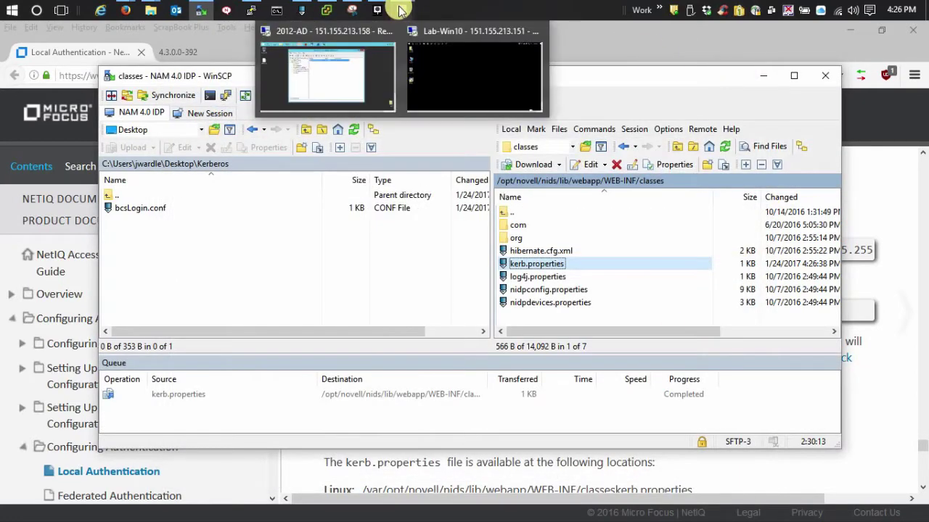
{"action": "left_click", "coordinate": [462, 83]}
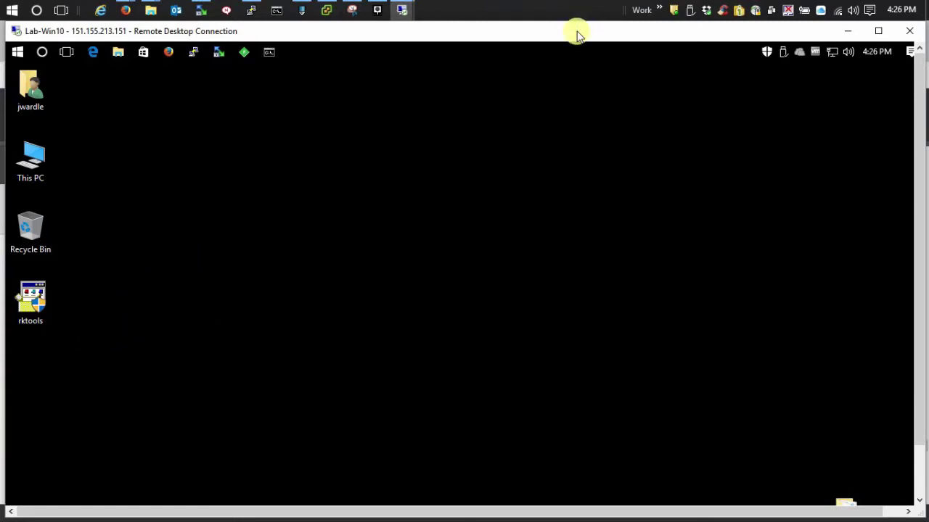
{"action": "left_click", "coordinate": [268, 52]}
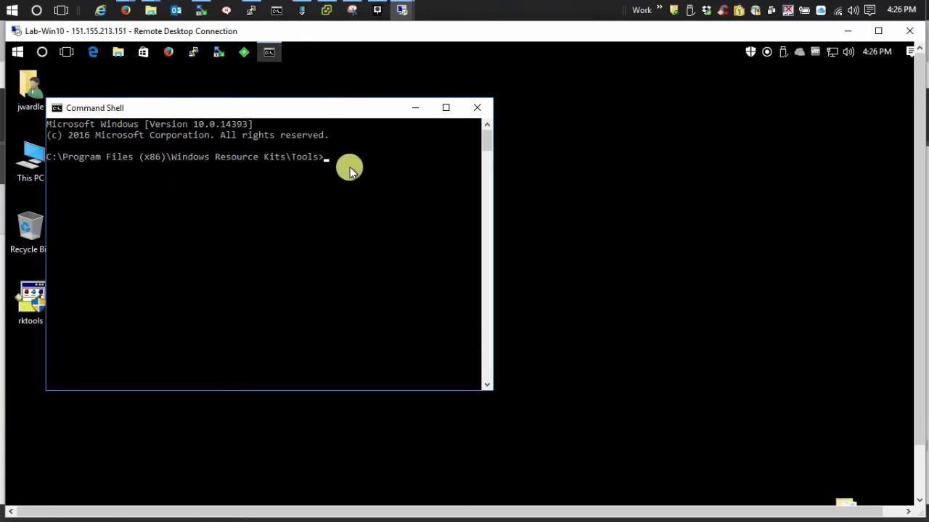
{"action": "type", "text": "kerbtray"}
{"action": "key", "text": "Return"}
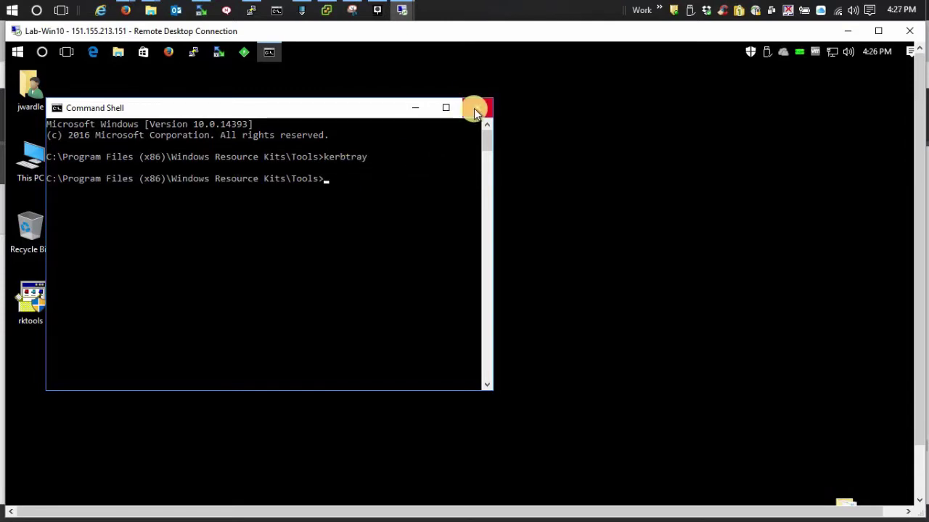
{"action": "left_click", "coordinate": [475, 108]}
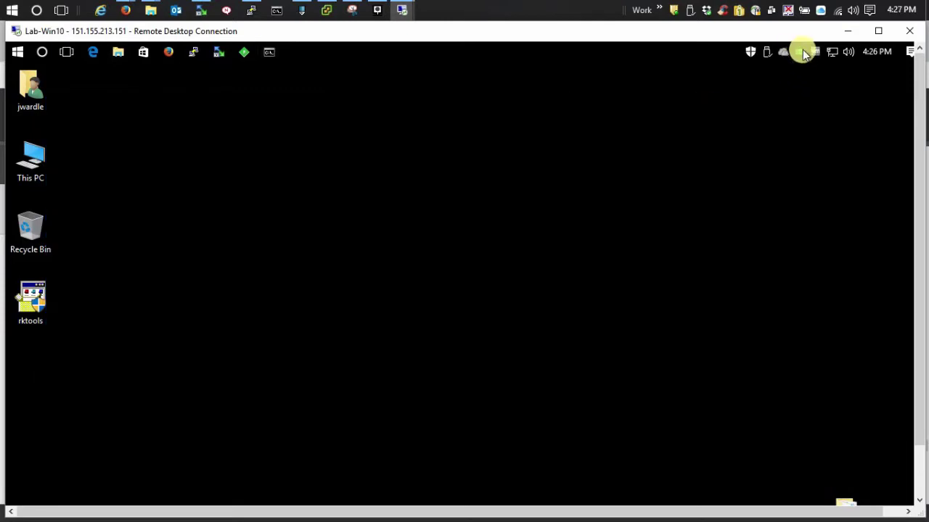
Step: Inspect the cached JW12.JW.COM tickets' times, flags and encryption types, then move the Kerberos Tickets viewer right
{"action": "double_click", "coordinate": [801, 52]}
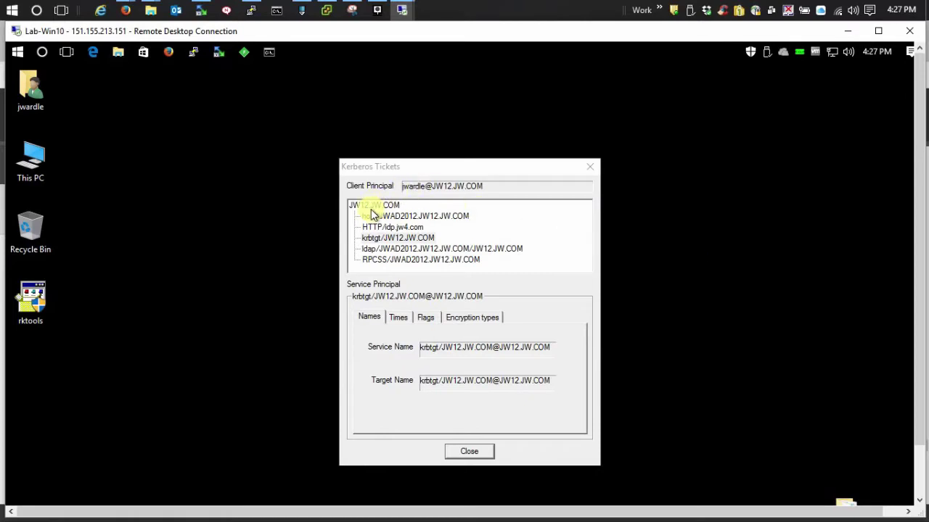
{"action": "left_click", "coordinate": [397, 317]}
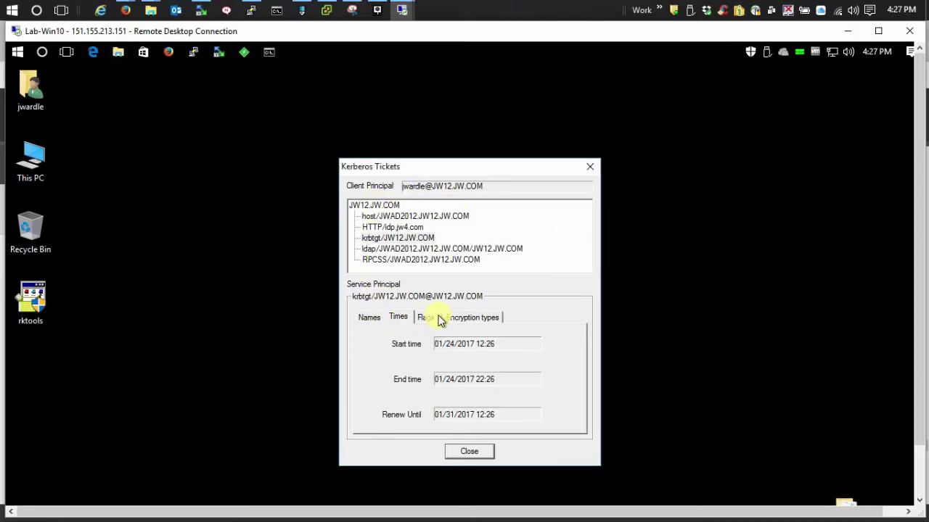
{"action": "left_click", "coordinate": [434, 320]}
{"action": "left_click", "coordinate": [480, 318]}
{"action": "left_click", "coordinate": [370, 319]}
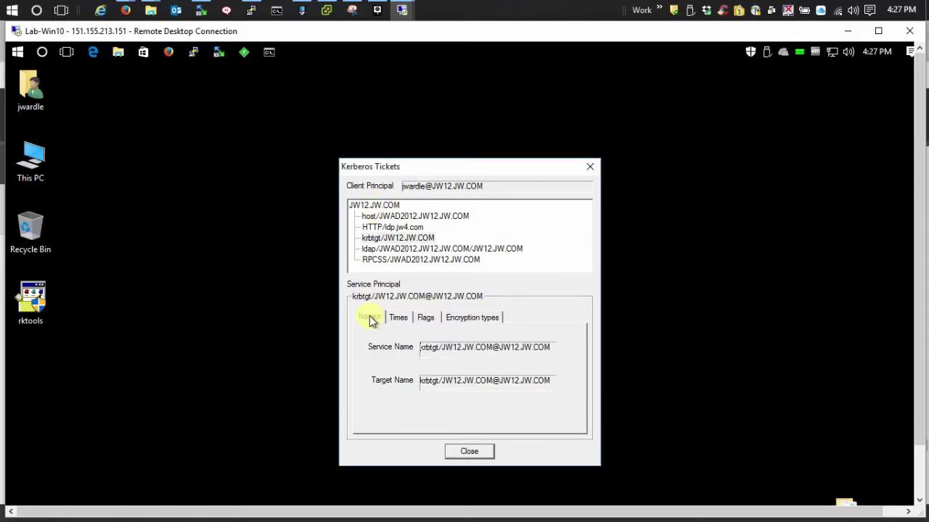
{"action": "left_click_drag", "start_coordinate": [440, 171], "coordinate": [746, 198]}
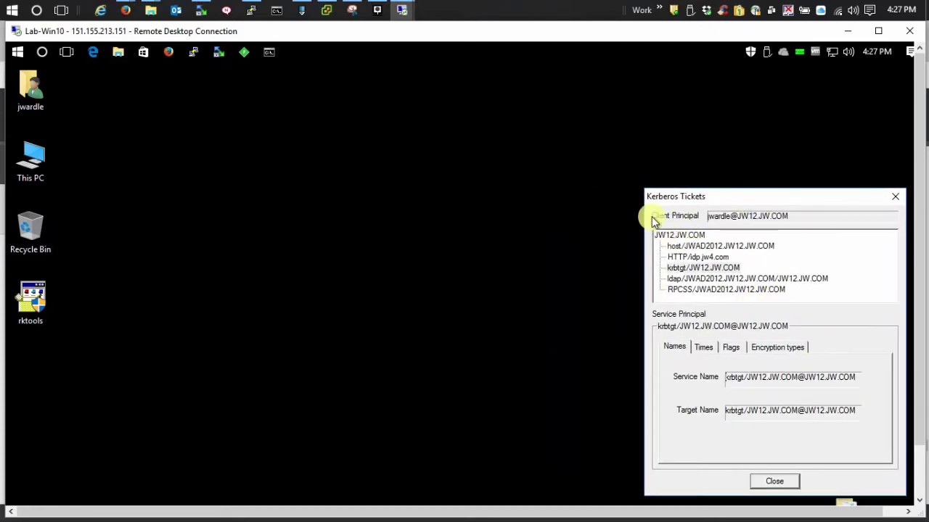
Step: Load oes11.jw4.com/kerberos in Microsoft Edge on the remote desktop
{"action": "left_click", "coordinate": [93, 54]}
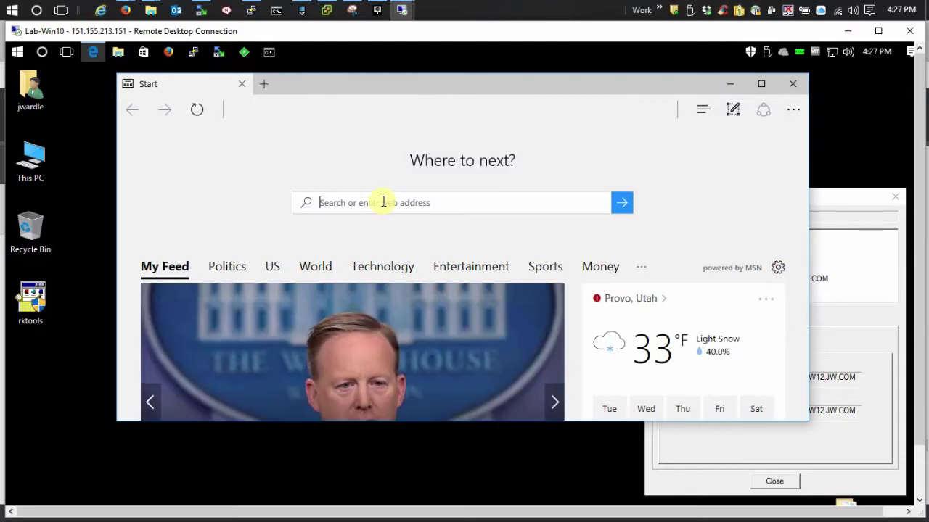
{"action": "type", "text": "oes11.jw4.com"}
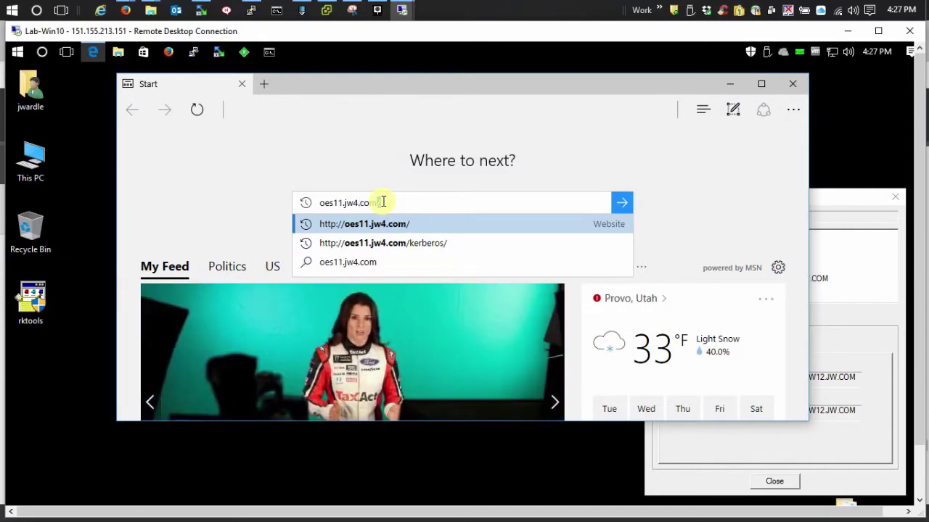
{"action": "key", "text": "ctrl+a"}
{"action": "type", "text": "http://oes11.jw4.com/kerberos/"}
{"action": "key", "text": "Return"}
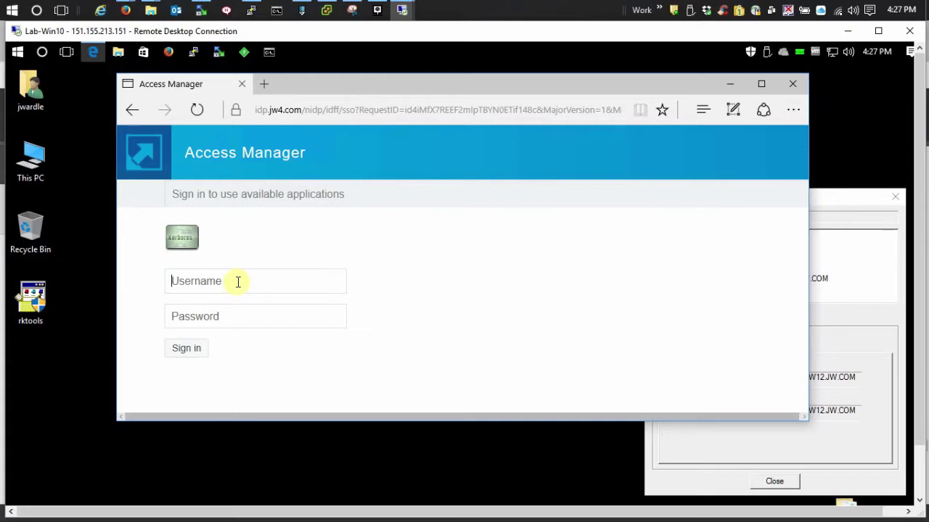
Step: Sign in on the Access Manager name/password form with the username and password to reach Kerberos Works!
{"action": "key", "text": "Tab"}
{"action": "type", "text": "•••••••••••"}
{"action": "key", "text": "Return"}
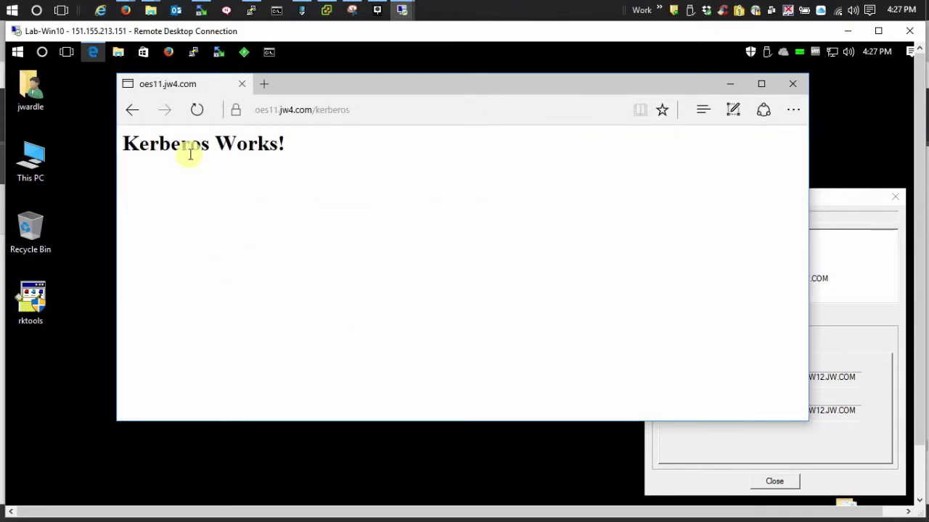
Step: Close the remote Edge, hide Remote Desktop and WinSCP, and read the Fall Back Authentication Class steps
{"action": "left_click", "coordinate": [796, 84]}
{"action": "left_click", "coordinate": [909, 30]}
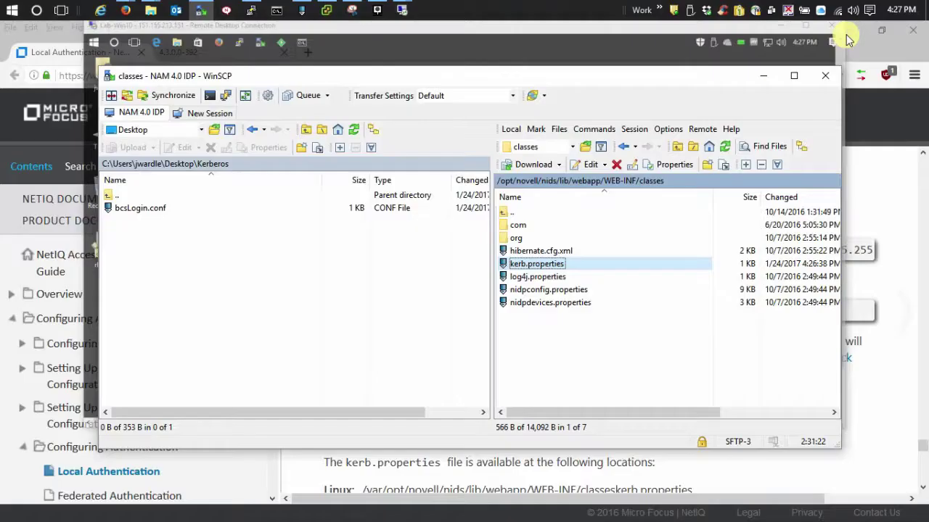
{"action": "left_click", "coordinate": [763, 79]}
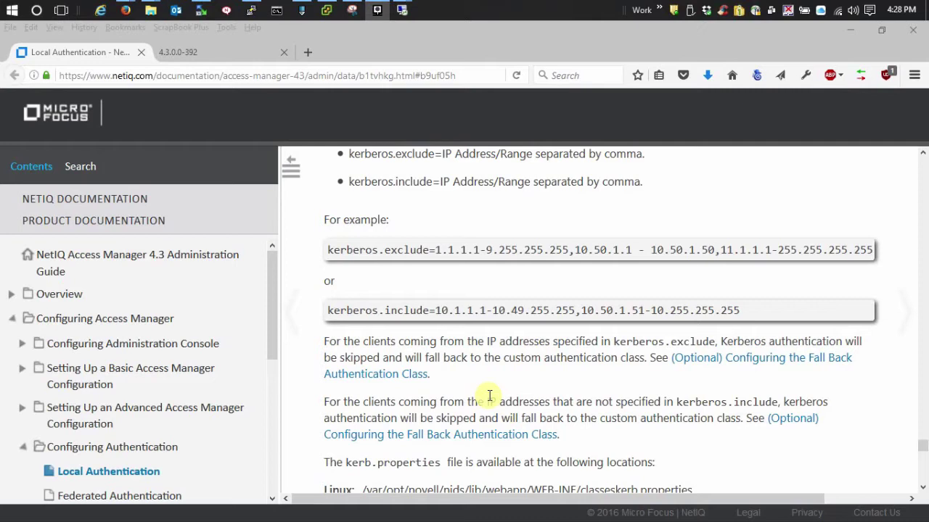
{"action": "scroll", "coordinate": [490, 396], "scroll_direction": "down", "scroll_amount": 7}
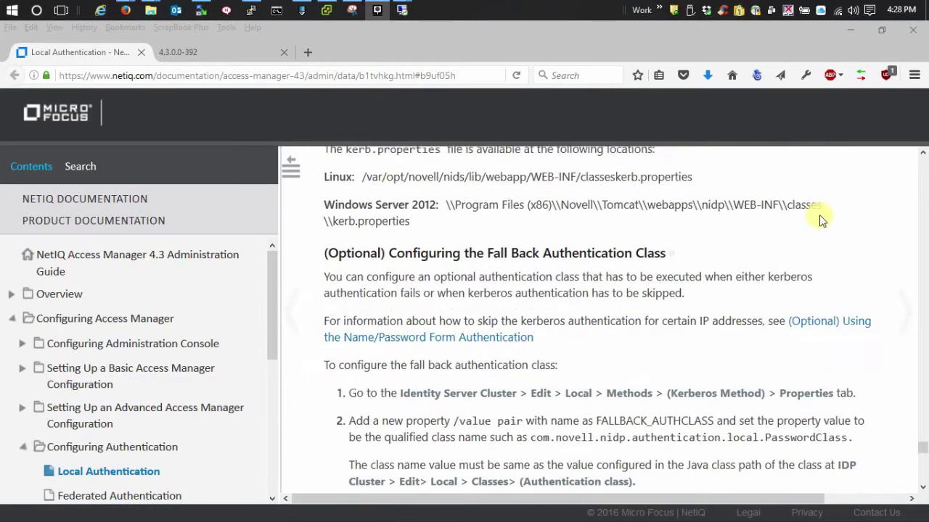
{"action": "scroll", "coordinate": [820, 220], "scroll_direction": "down", "scroll_amount": 2}
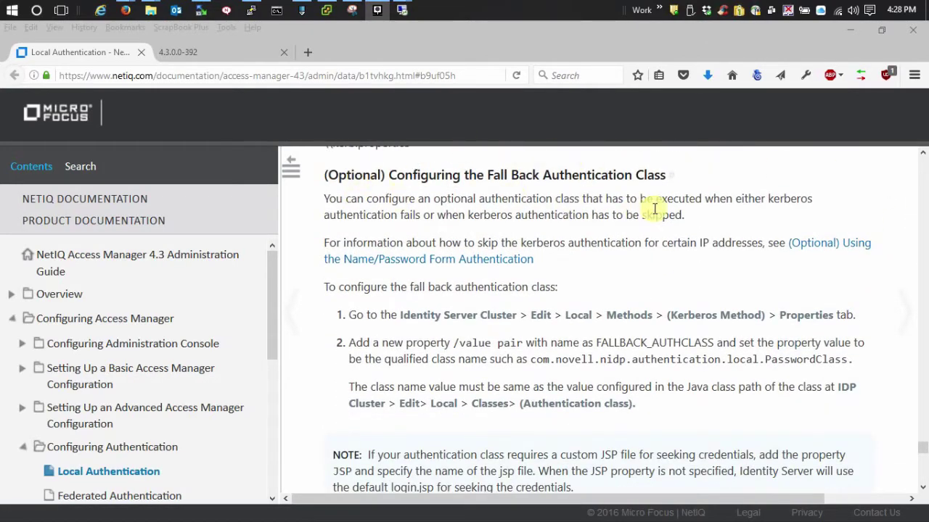
{"action": "scroll", "coordinate": [802, 176], "scroll_direction": "down", "scroll_amount": 2}
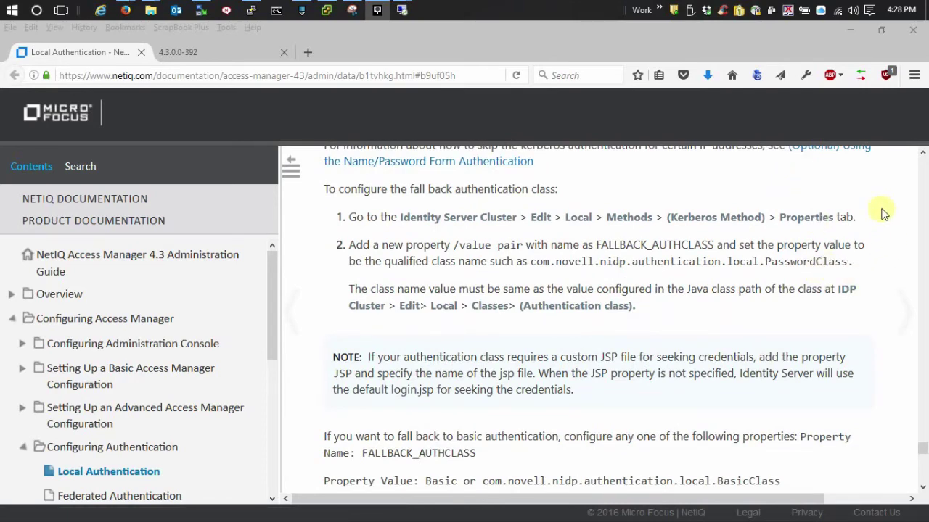
Step: Test oes11.jw4.com/kerberos in a new Firefox tab and submit the name/password login form
{"action": "left_click", "coordinate": [194, 53]}
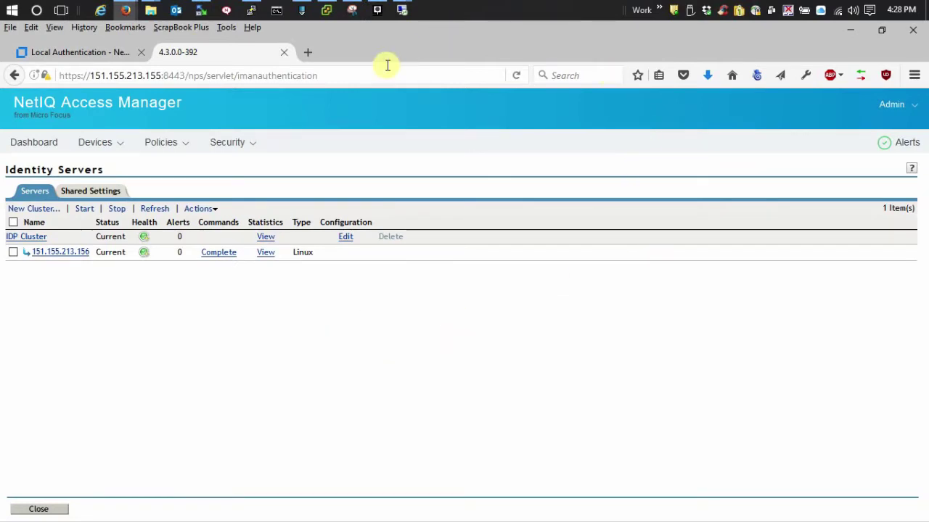
{"action": "left_click", "coordinate": [308, 52]}
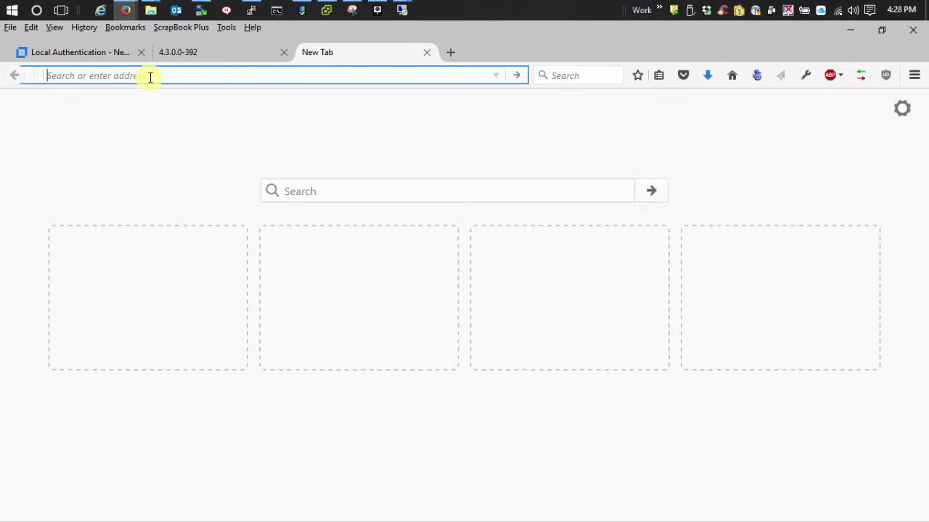
{"action": "type", "text": "oes11.j"}
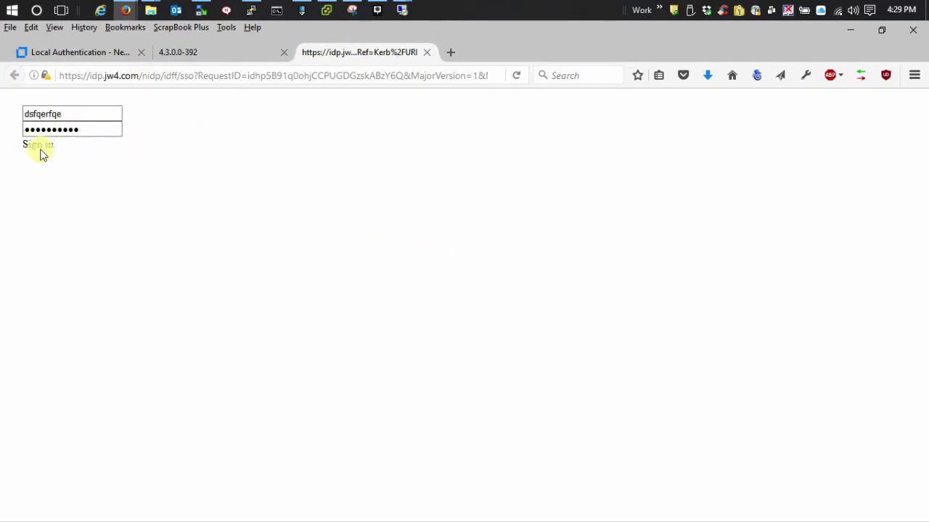
{"action": "left_click", "coordinate": [37, 150]}
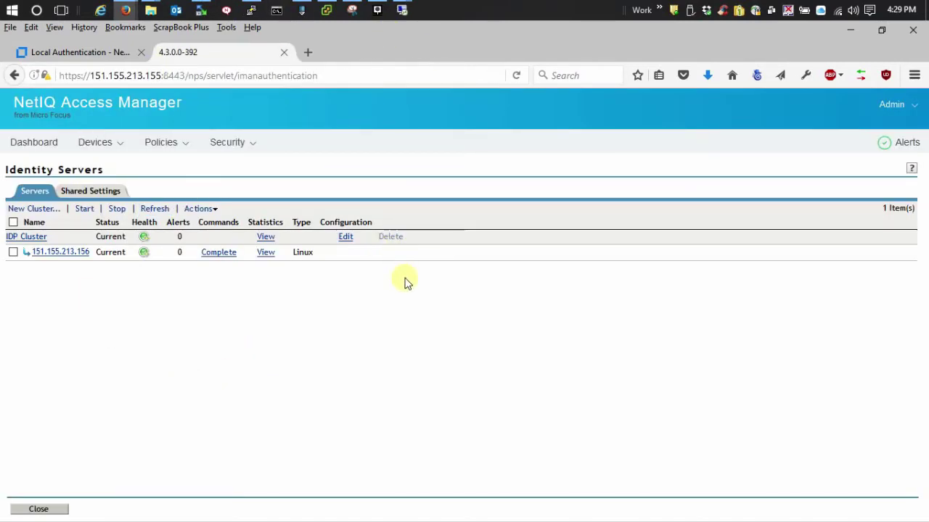
Step: In IDP Cluster's Local > Methods settings, select Kerberos-Method, which uses the JW12-AD user store
{"action": "left_click", "coordinate": [345, 238]}
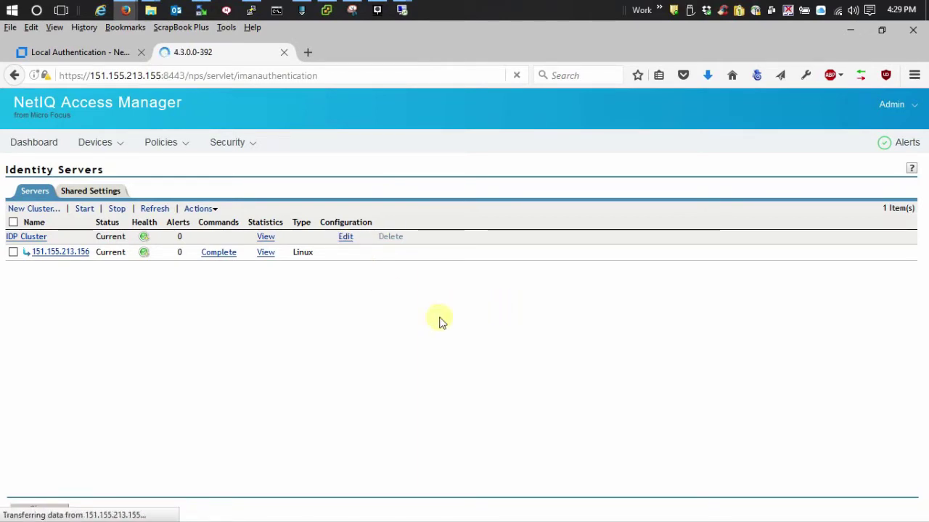
{"action": "mouse_move", "coordinate": [142, 149]}
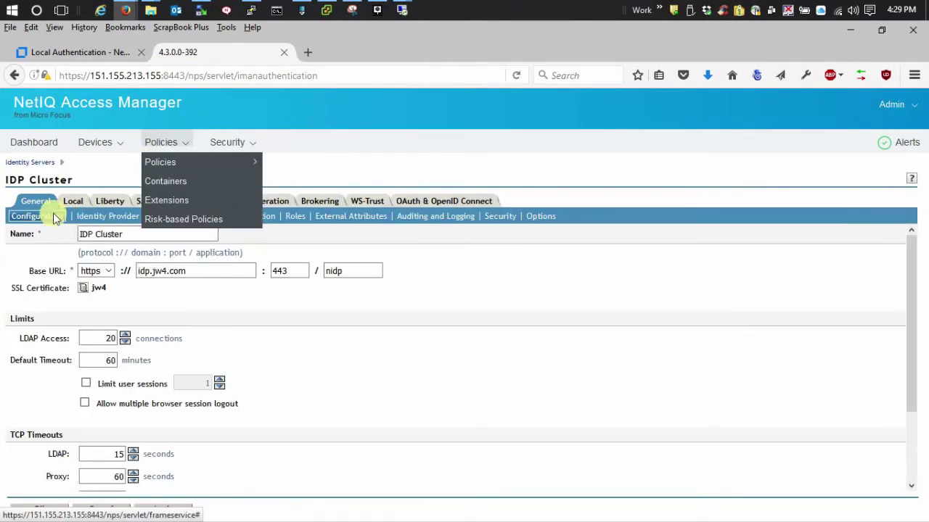
{"action": "left_click", "coordinate": [71, 202]}
{"action": "left_click", "coordinate": [120, 217]}
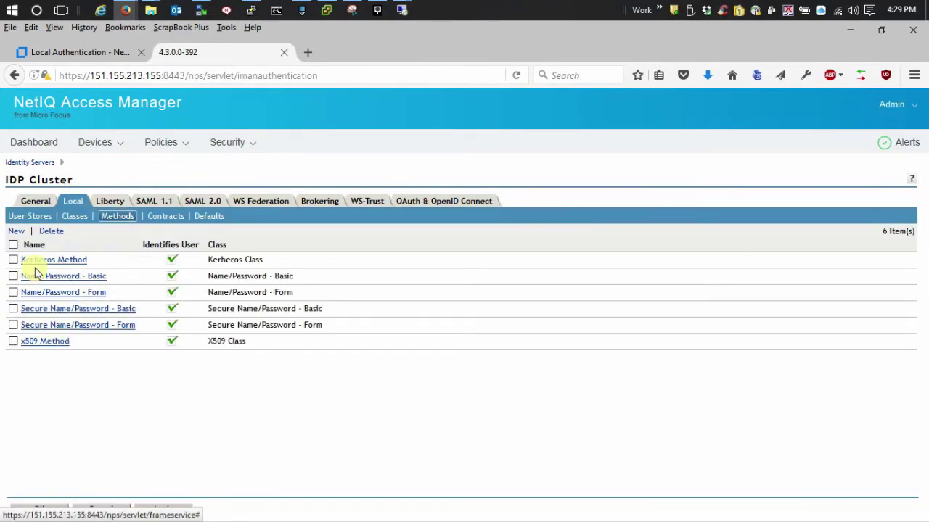
{"action": "left_click", "coordinate": [56, 263]}
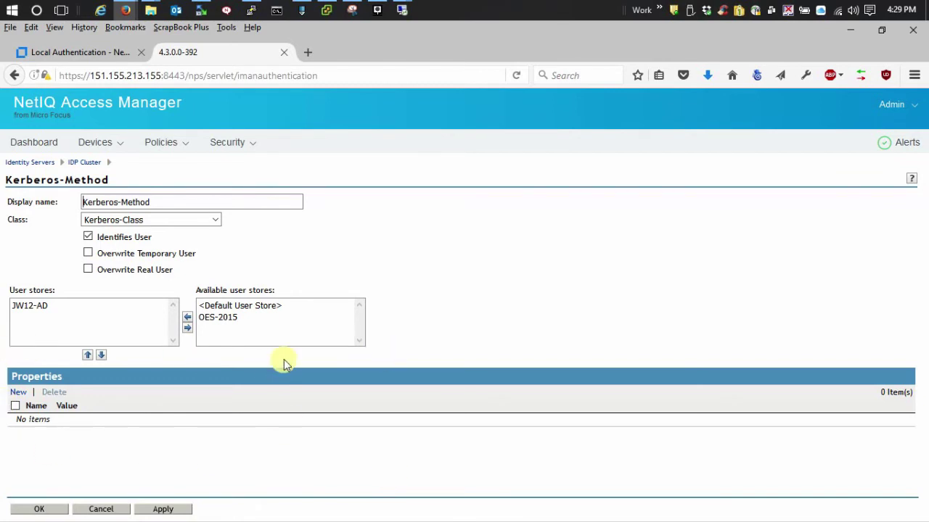
Step: Start a new Kerberos-Method property named FALLBACK_AUTHCLASS
{"action": "left_click", "coordinate": [18, 391]}
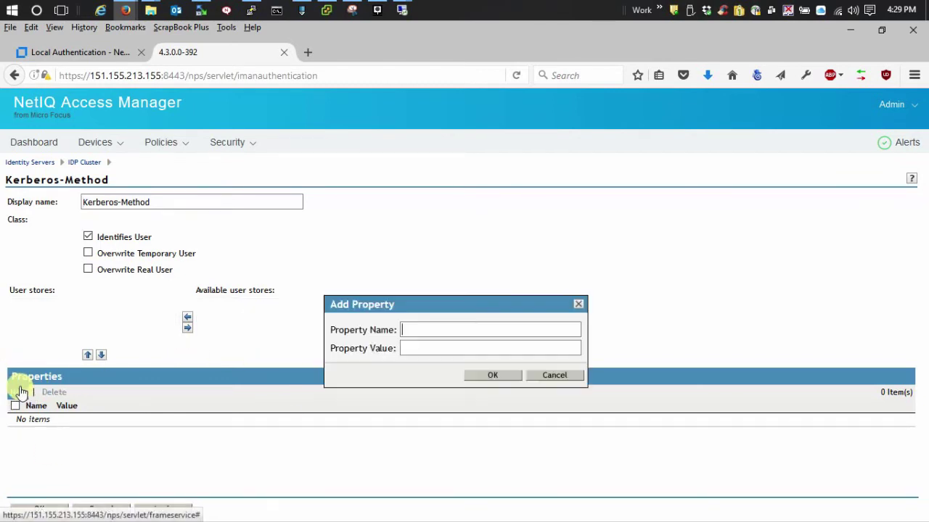
{"action": "left_click", "coordinate": [432, 331]}
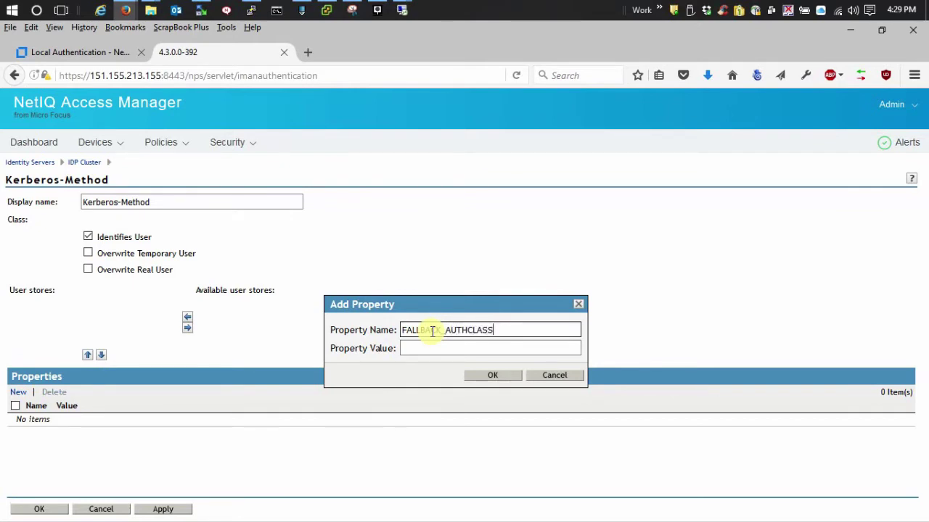
{"action": "left_click", "coordinate": [429, 353]}
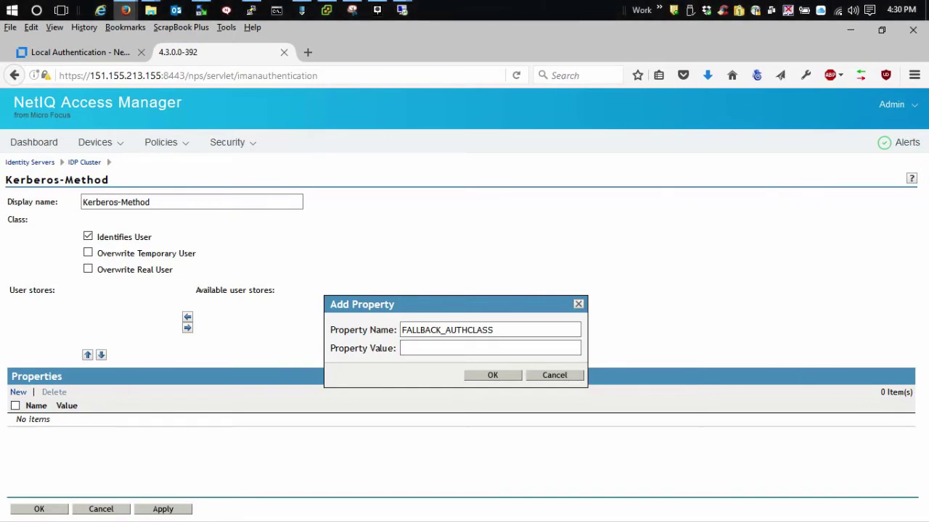
Step: Copy com.novell.nidp.authentication.local.BasicClass from the Local Authentication documentation
{"action": "left_click", "coordinate": [63, 54]}
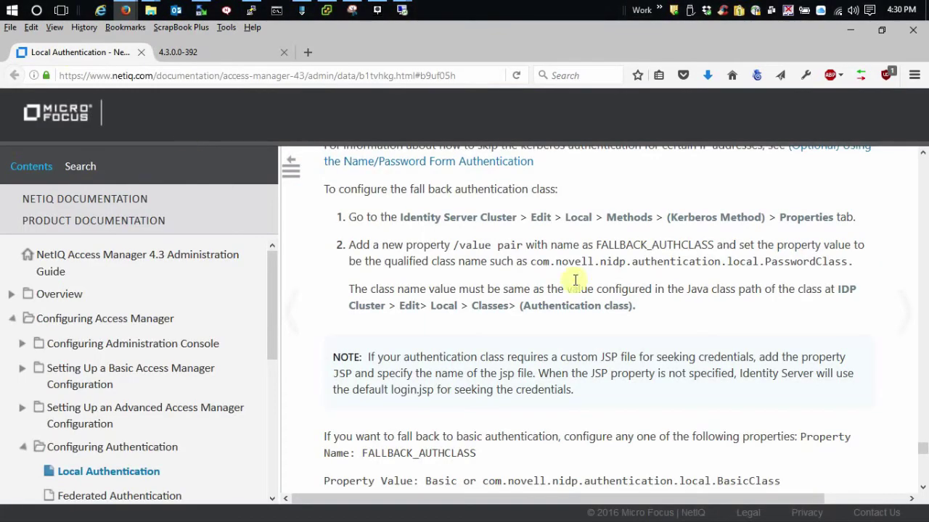
{"action": "scroll", "coordinate": [682, 309], "scroll_direction": "down", "scroll_amount": 5}
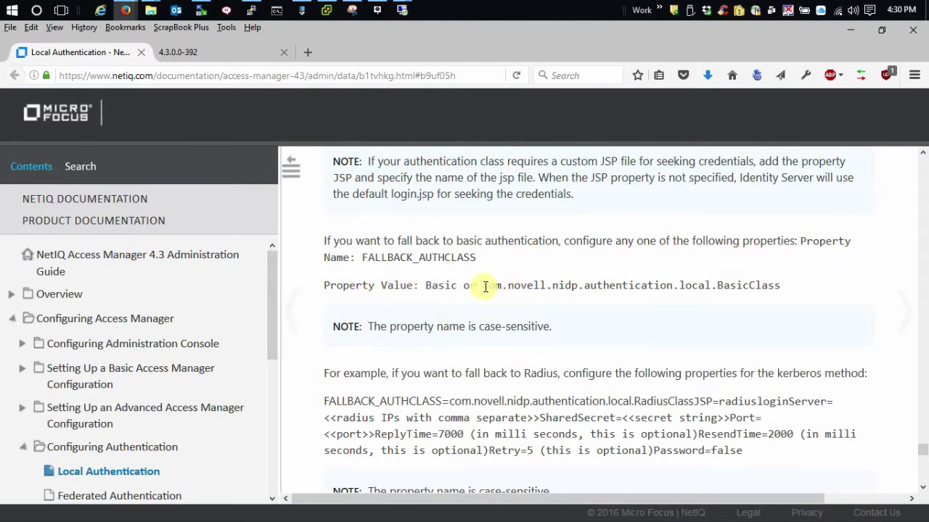
{"action": "left_click_drag", "start_coordinate": [485, 286], "coordinate": [777, 281]}
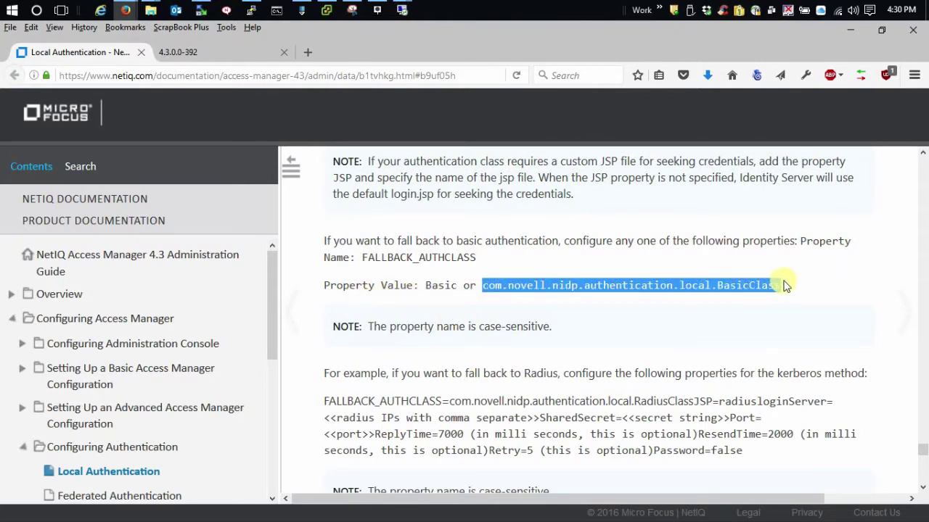
{"action": "right_click", "coordinate": [680, 285]}
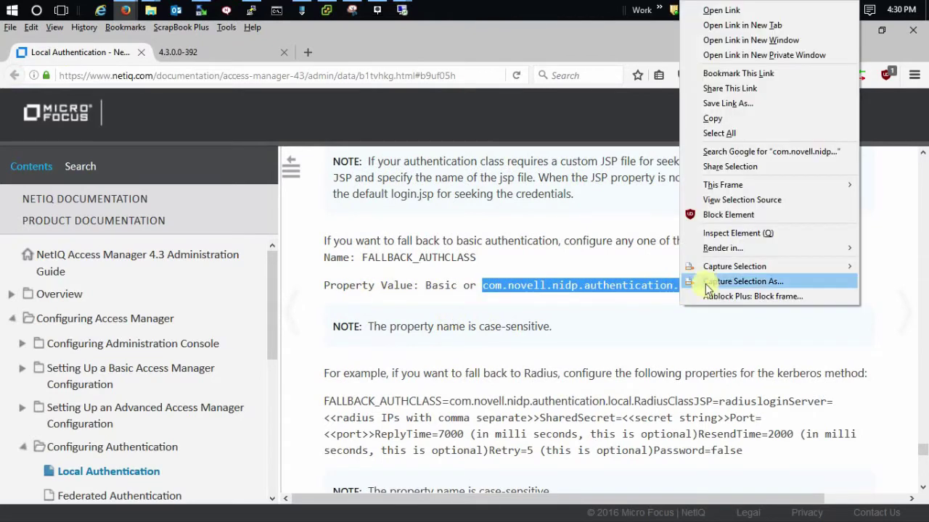
{"action": "left_click", "coordinate": [734, 121]}
{"action": "left_click", "coordinate": [434, 291]}
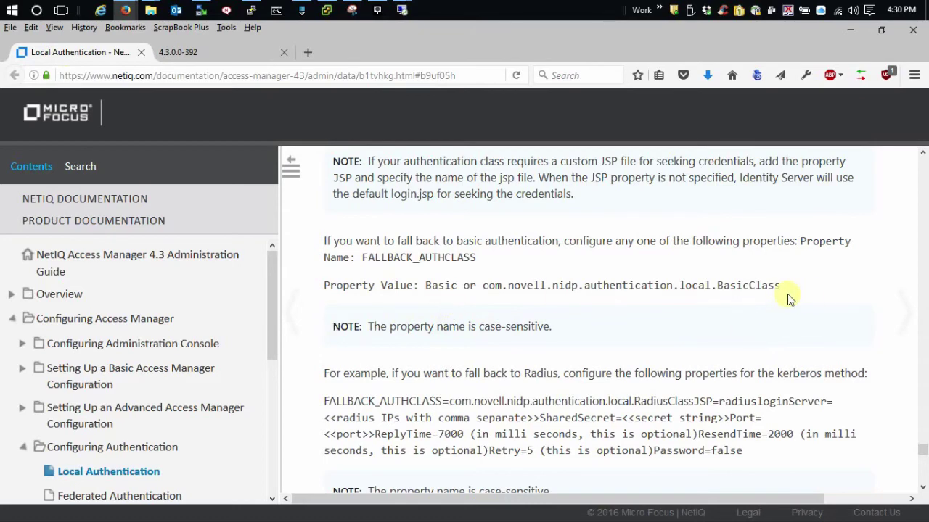
Step: Paste the BasicClass name as the FALLBACK_AUTHCLASS value and confirm the property
{"action": "left_click", "coordinate": [220, 52]}
{"action": "left_click", "coordinate": [452, 351]}
{"action": "key", "text": "ctrl+v"}
{"action": "left_click", "coordinate": [485, 378]}
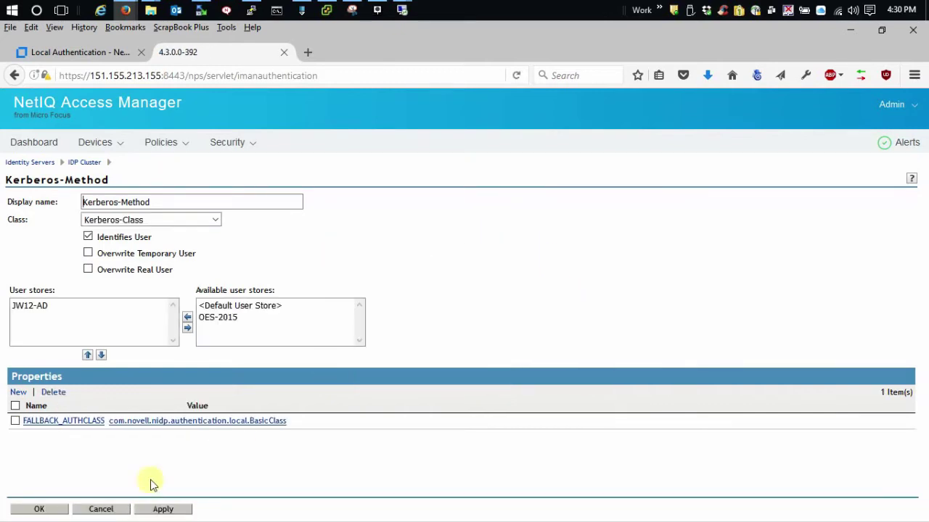
Step: Save Kerberos-Method and IDP Cluster, run Update All, and refresh until the cluster shows Current
{"action": "left_click", "coordinate": [39, 508]}
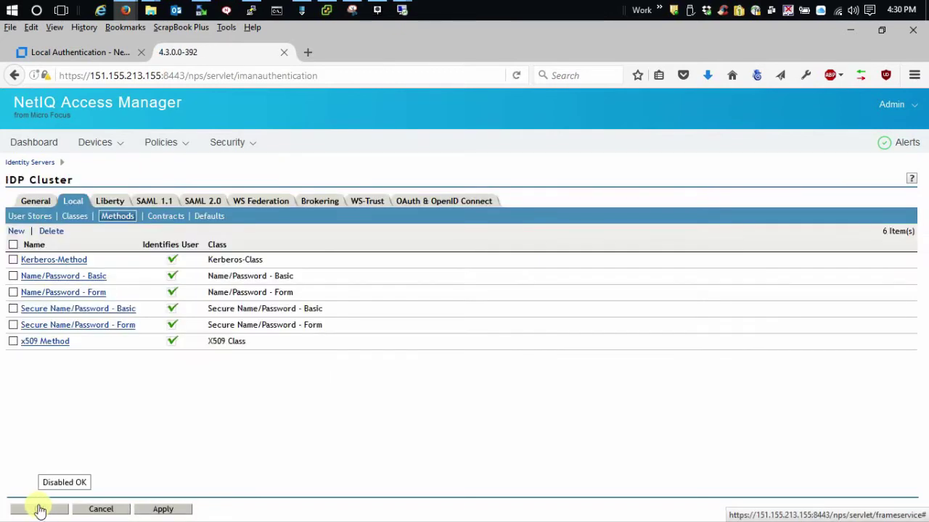
{"action": "left_click", "coordinate": [40, 510]}
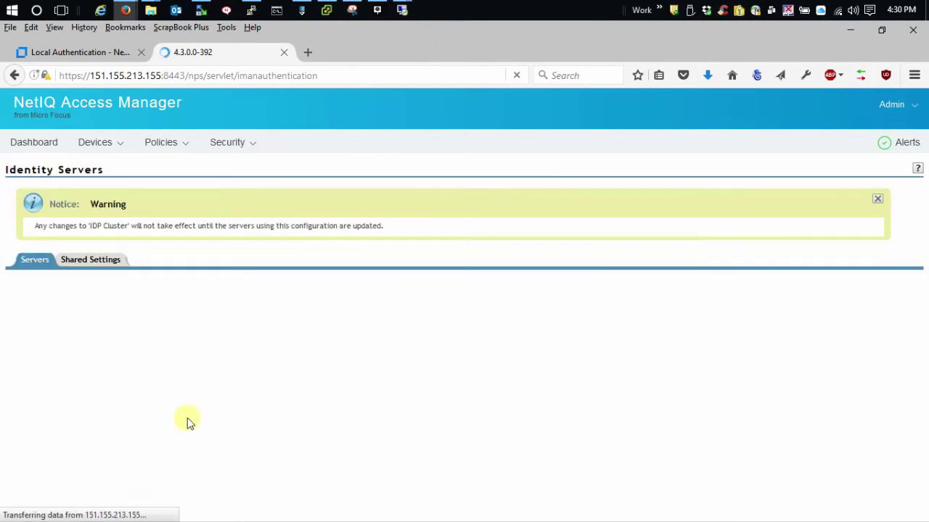
{"action": "left_click", "coordinate": [121, 305]}
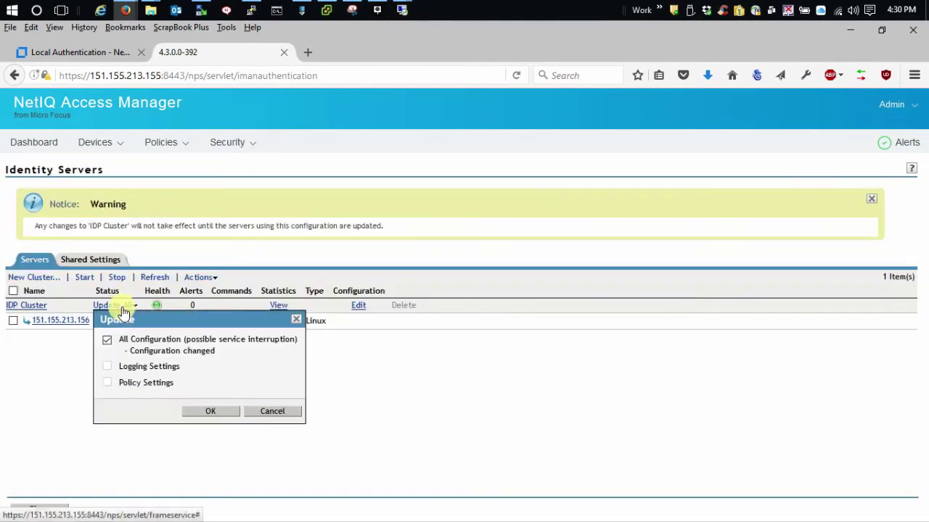
{"action": "left_click", "coordinate": [206, 411]}
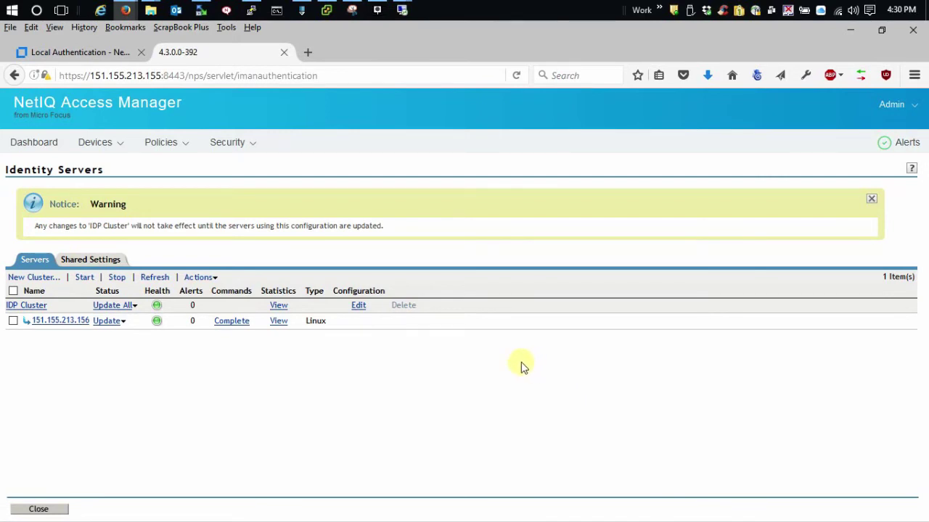
{"action": "left_click", "coordinate": [154, 280]}
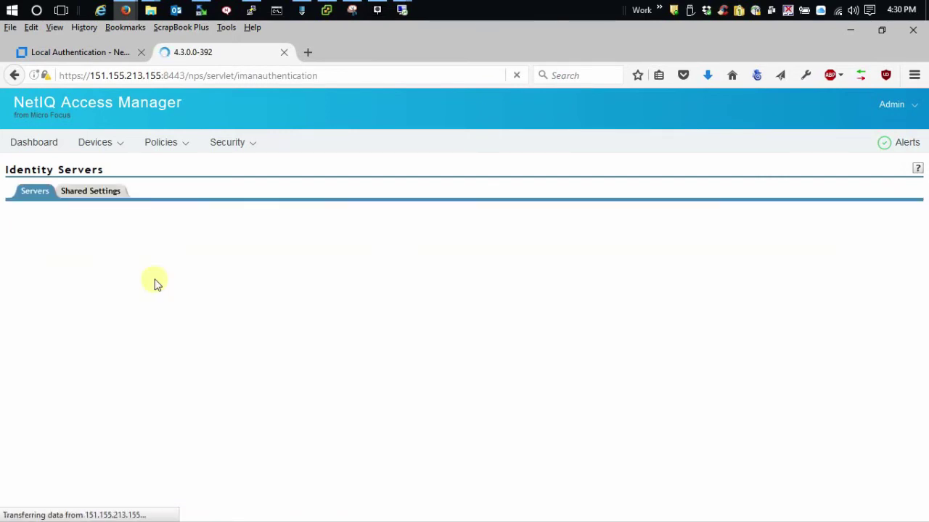
{"action": "left_click", "coordinate": [154, 209]}
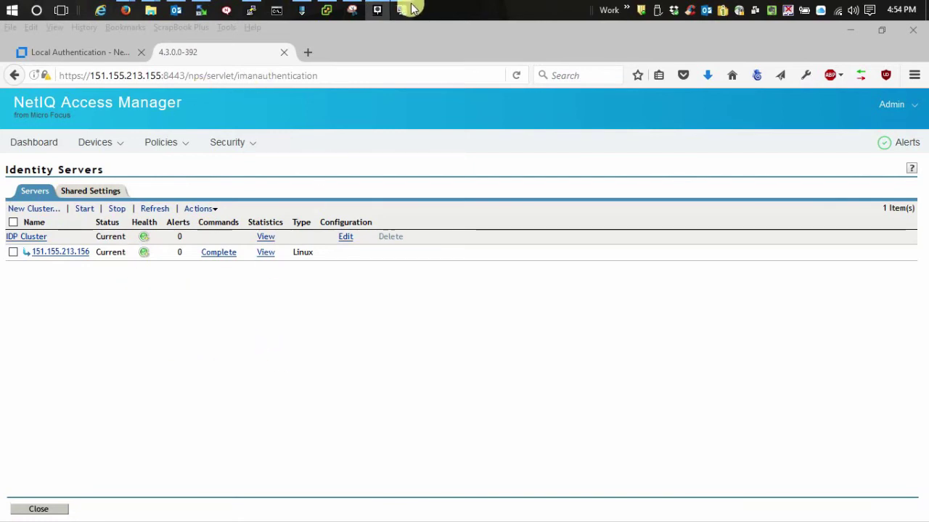
Step: Run kerbtray from a command prompt on the Lab-Win10 session, then close the prompt
{"action": "mouse_move", "coordinate": [405, 10]}
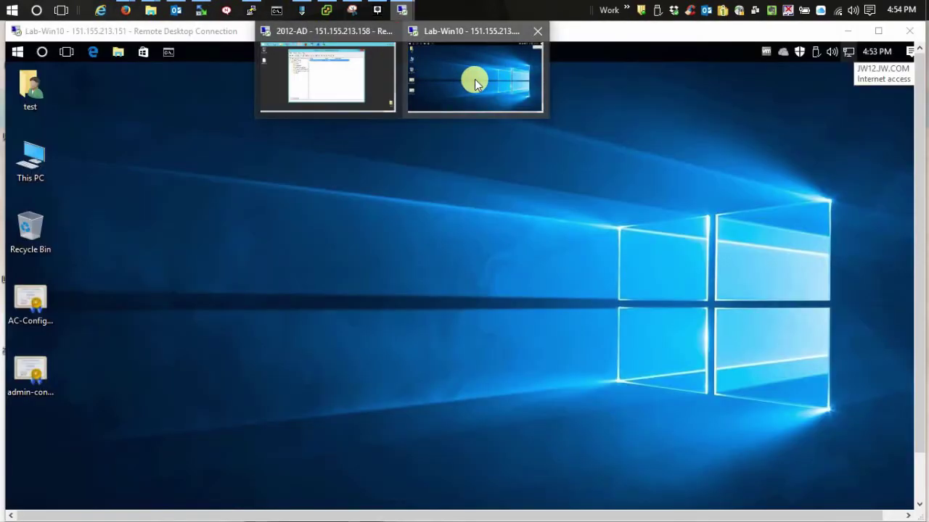
{"action": "left_click", "coordinate": [474, 79]}
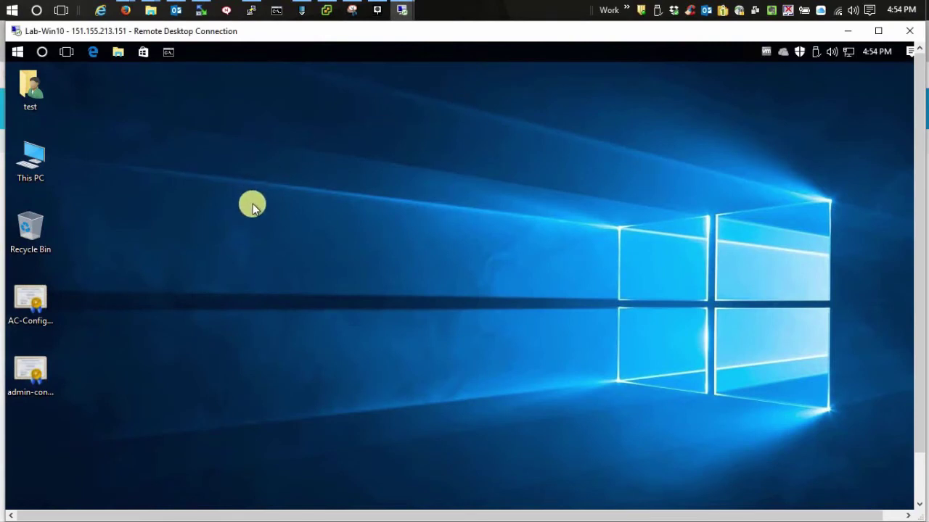
{"action": "left_click", "coordinate": [169, 52]}
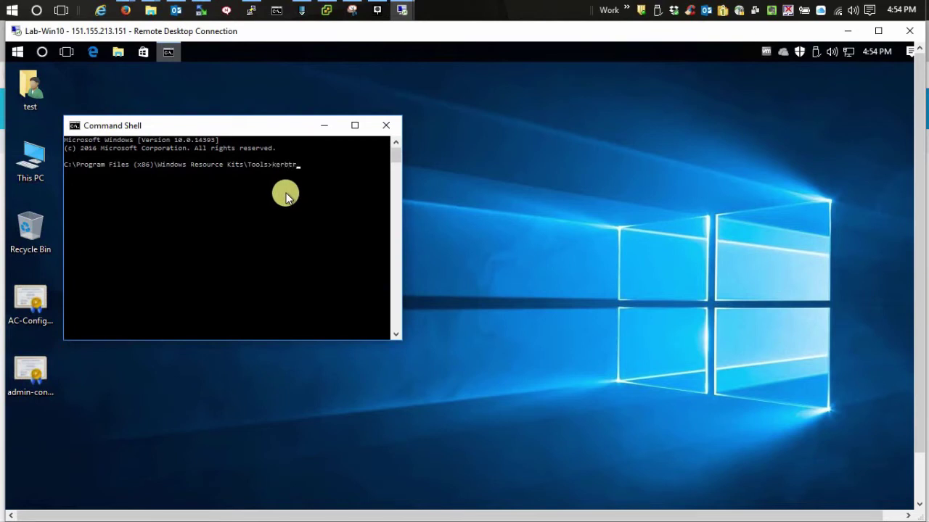
{"action": "type", "text": "kerbtray"}
{"action": "key", "text": "Return"}
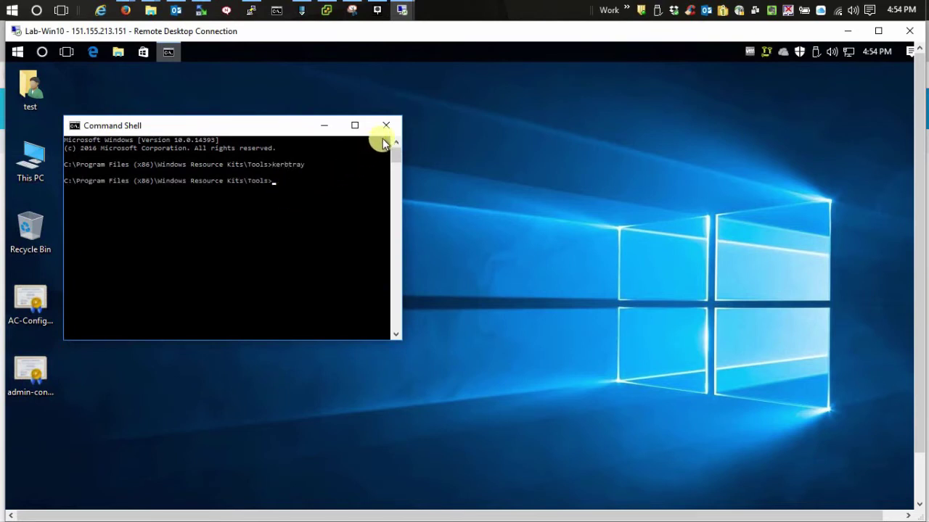
{"action": "left_click", "coordinate": [386, 125]}
Step: Show the empty Kerberos Tickets viewer on the right and launch Edge remotely
{"action": "double_click", "coordinate": [767, 55]}
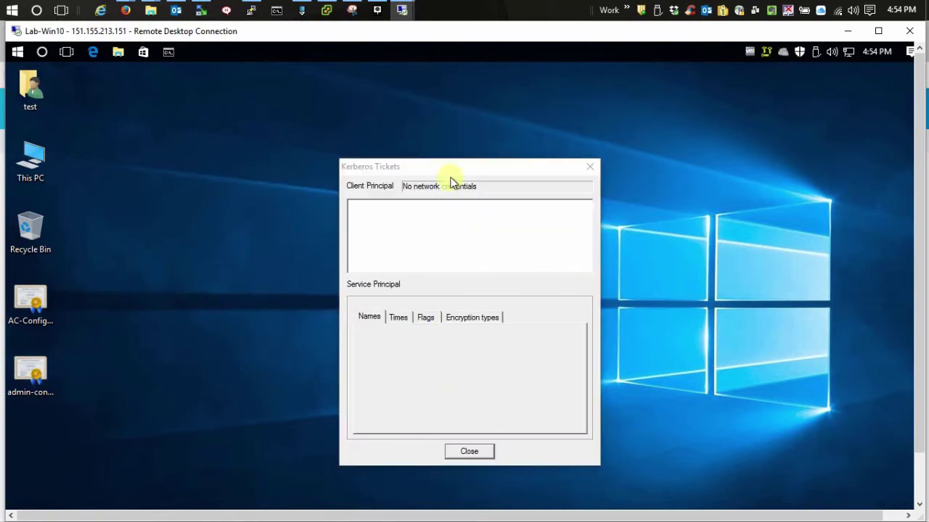
{"action": "left_click_drag", "start_coordinate": [449, 168], "coordinate": [756, 210]}
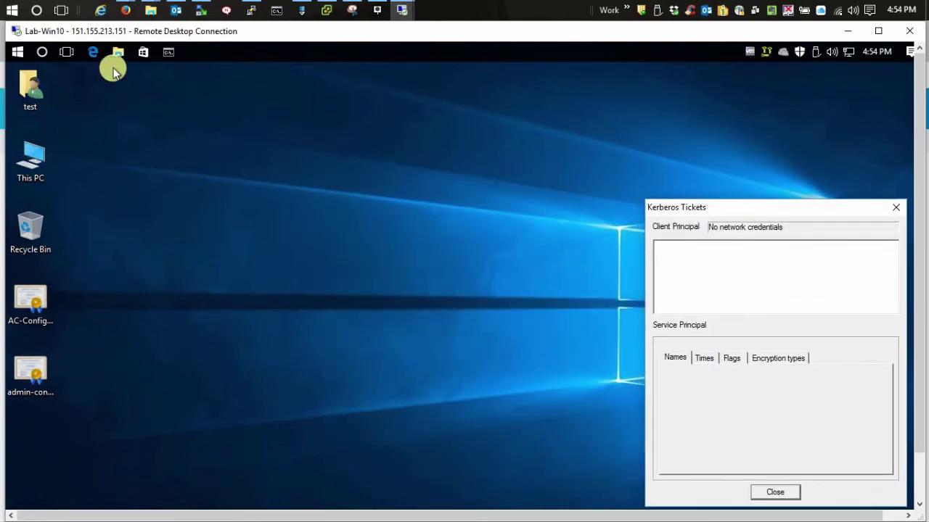
{"action": "left_click", "coordinate": [93, 51]}
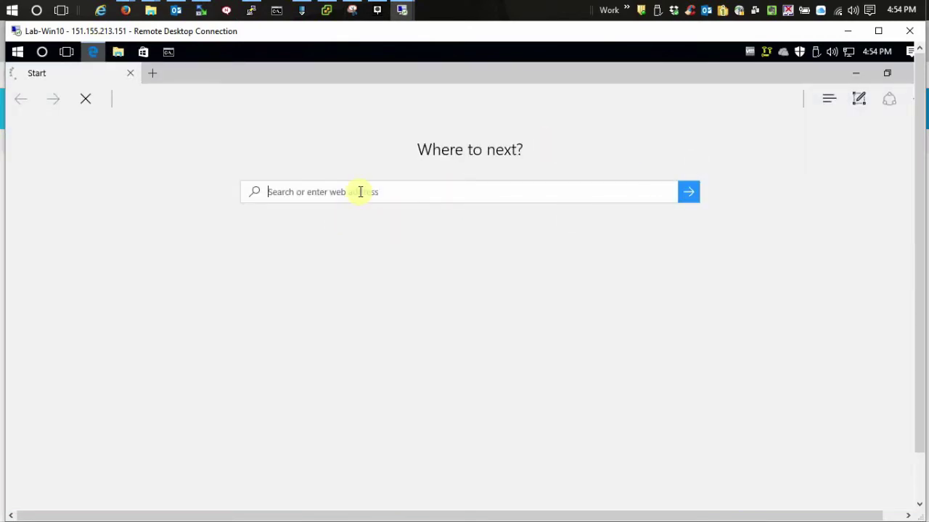
Step: Load oes11.jw4.com/kerberos in Edge and continue past the certificate warning
{"action": "type", "text": "oes"}
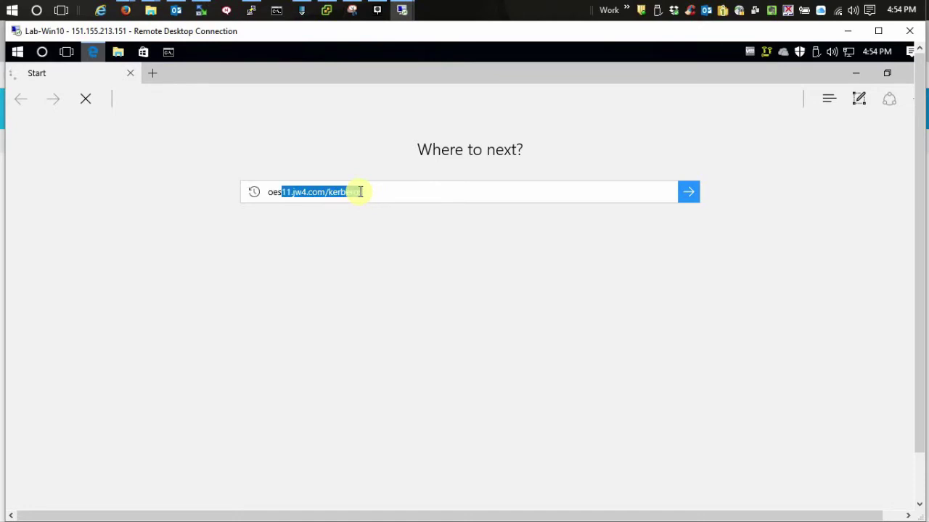
{"action": "type", "text": "11."}
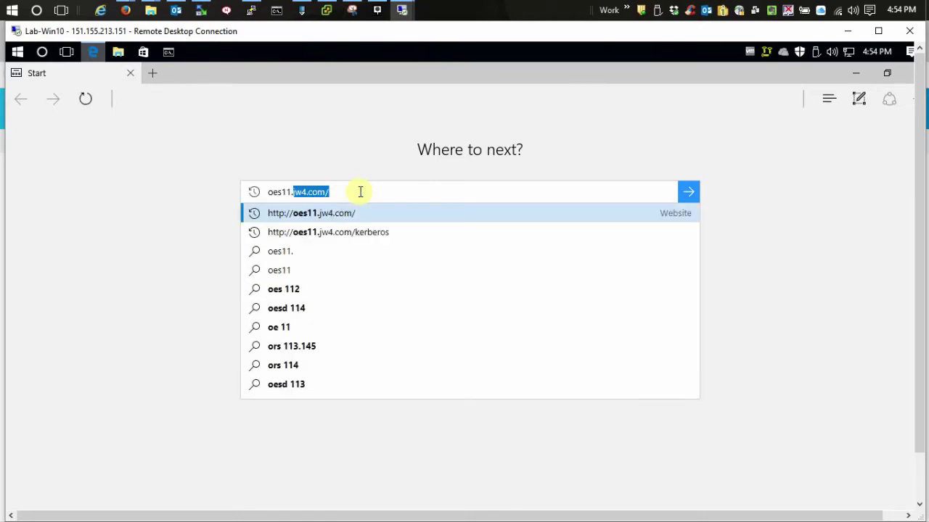
{"action": "key", "text": "Escape"}
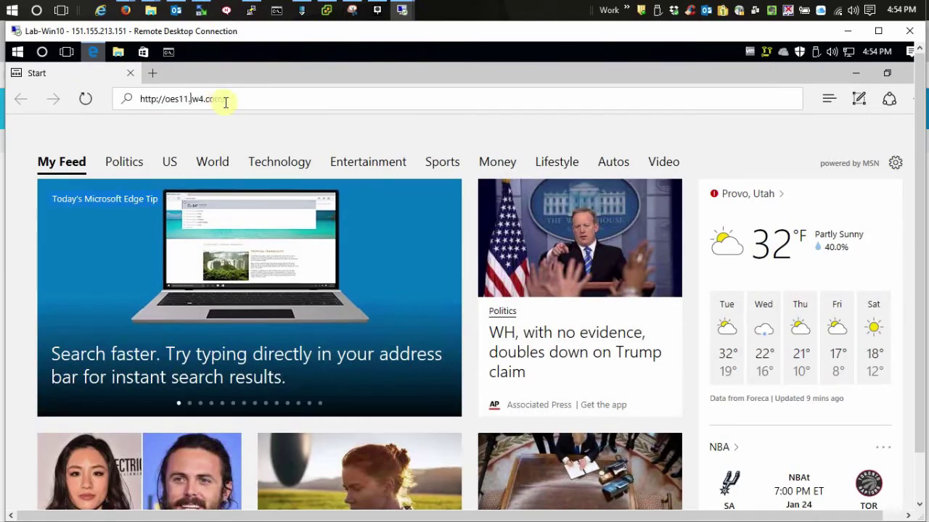
{"action": "left_click", "coordinate": [249, 98]}
{"action": "left_click", "coordinate": [249, 98]}
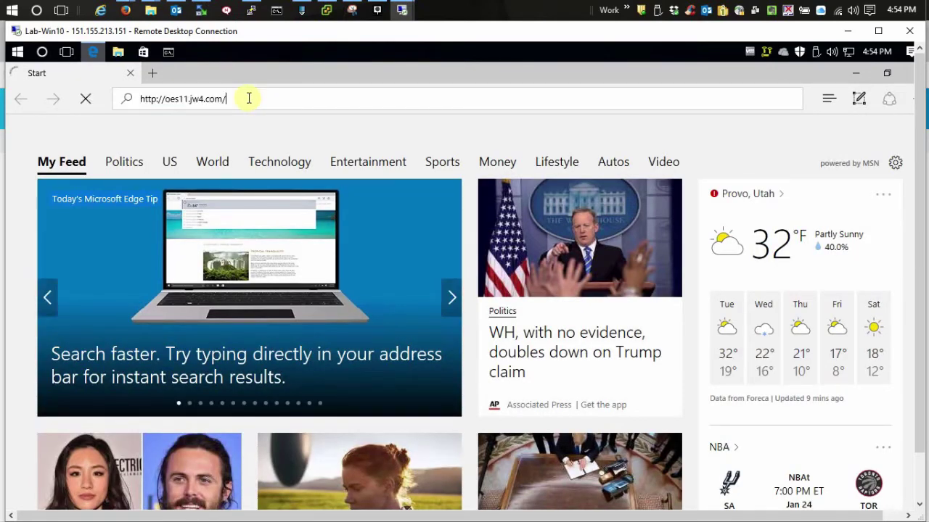
{"action": "type", "text": "kjer"}
{"action": "key", "text": "Return"}
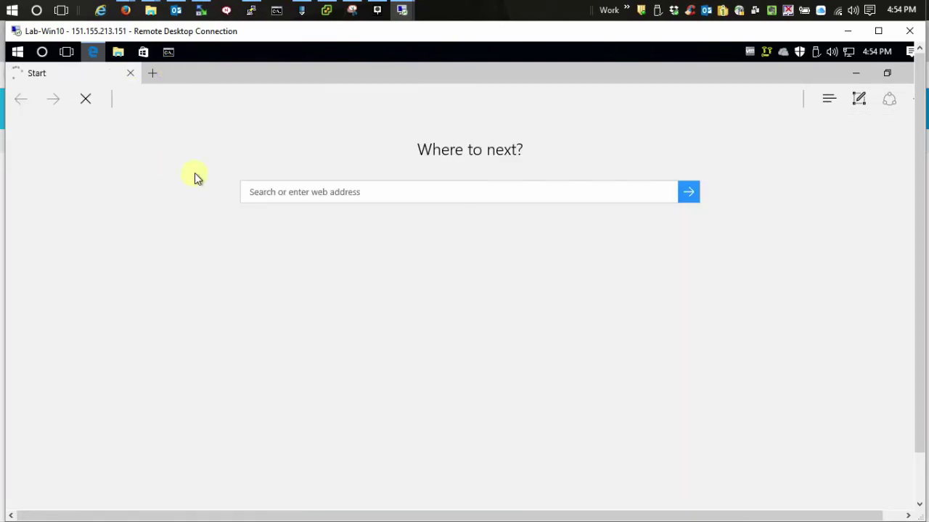
{"action": "left_click", "coordinate": [378, 193]}
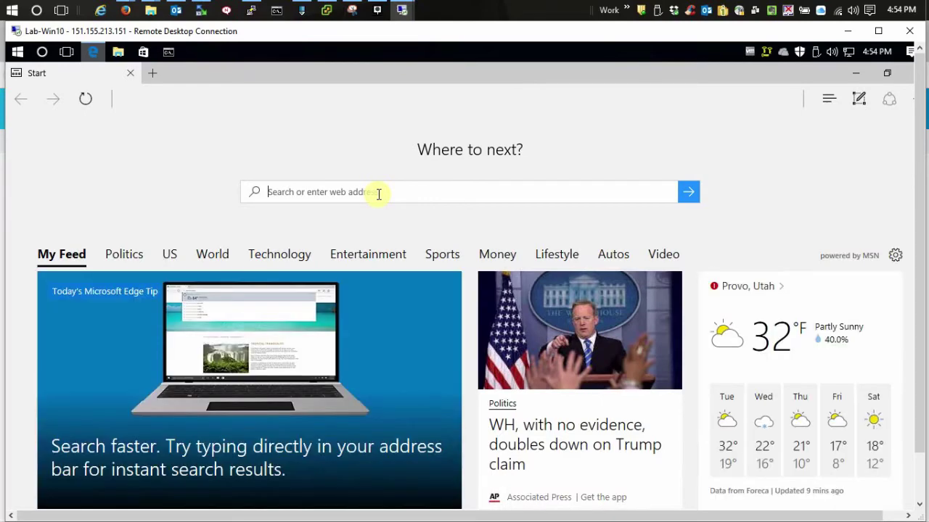
{"action": "type", "text": "oes"}
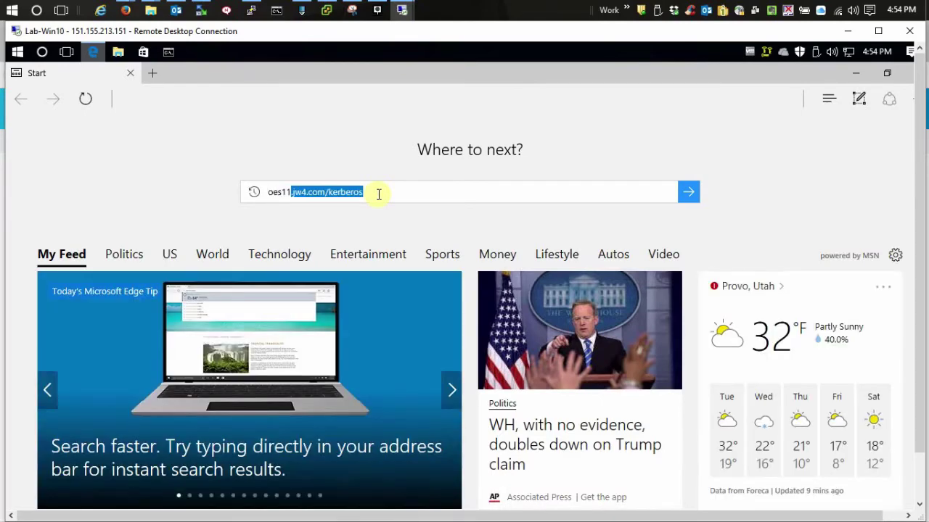
{"action": "type", "text": "11"}
{"action": "key", "text": "Return"}
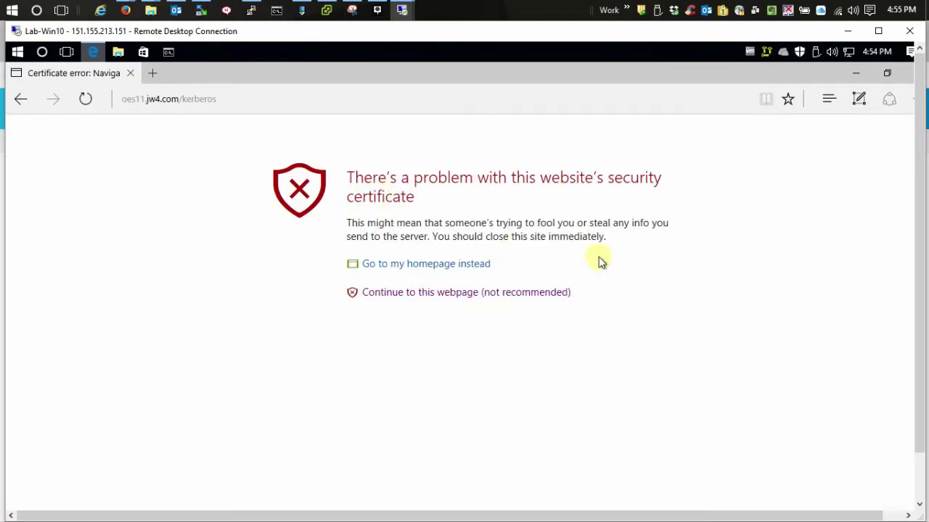
{"action": "left_click", "coordinate": [450, 294]}
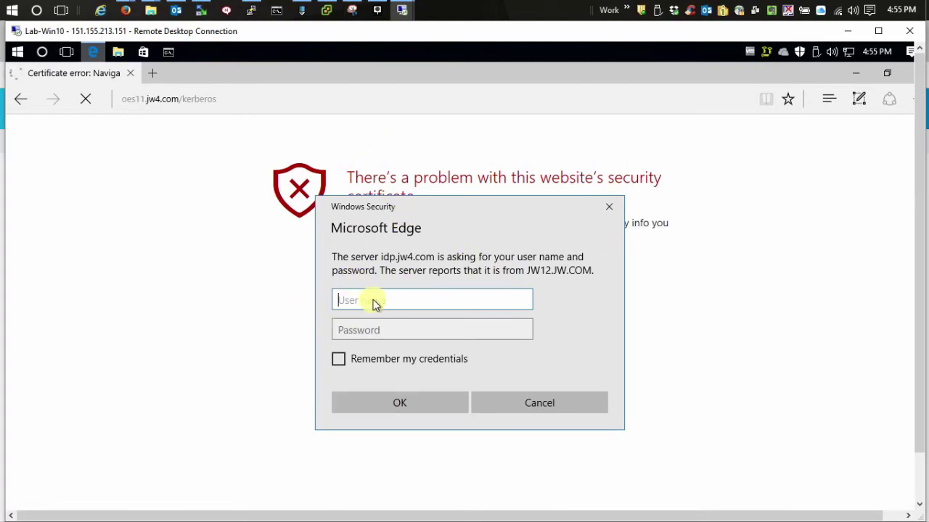
Step: Enter the user name and password in the Windows Security prompt and proceed to the Kerberos Works! page
{"action": "key", "text": "Tab"}
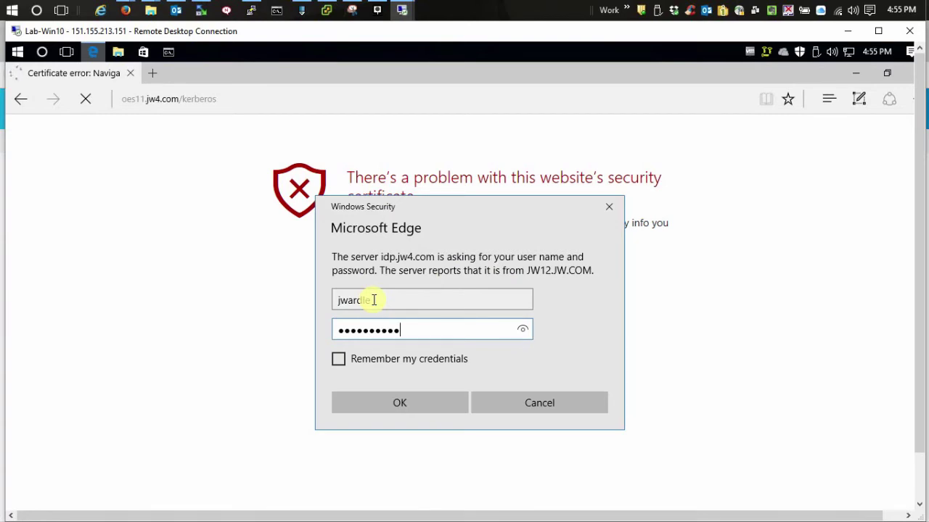
{"action": "key", "text": "Return"}
{"action": "left_click", "coordinate": [374, 296]}
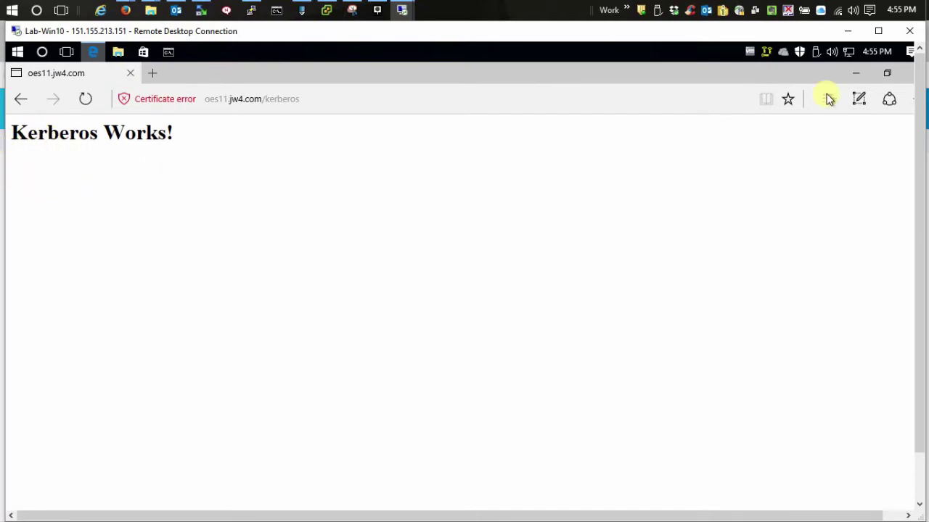
Step: Close Edge, return to the console and list the IDP Cluster's local authentication classes
{"action": "left_click", "coordinate": [97, 73]}
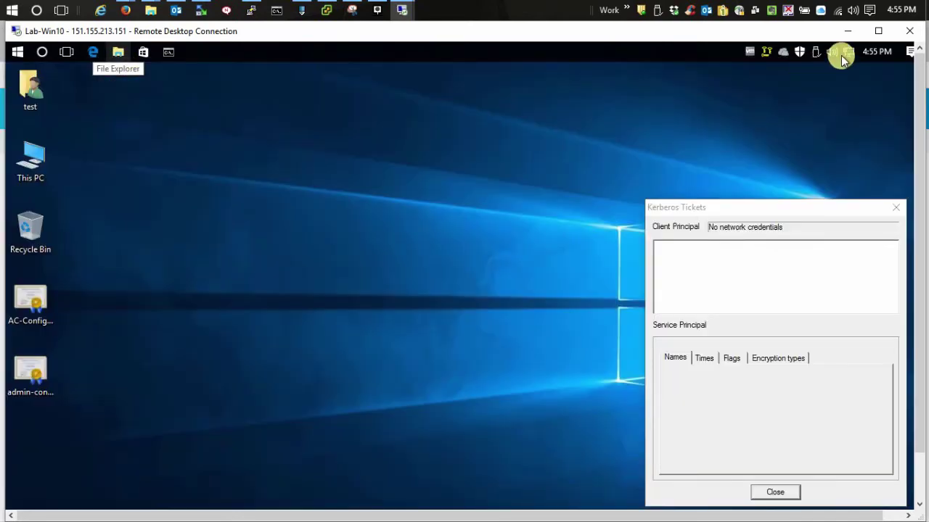
{"action": "left_click", "coordinate": [849, 31]}
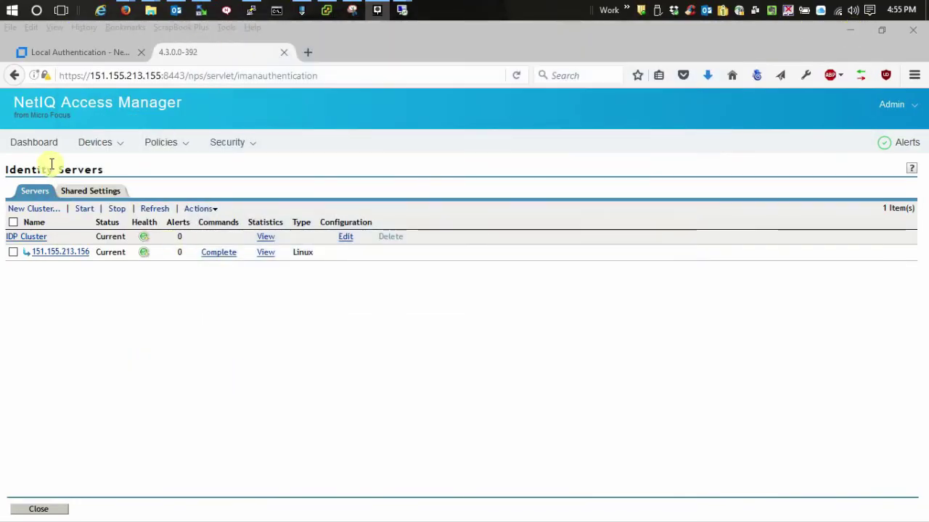
{"action": "left_click", "coordinate": [346, 238]}
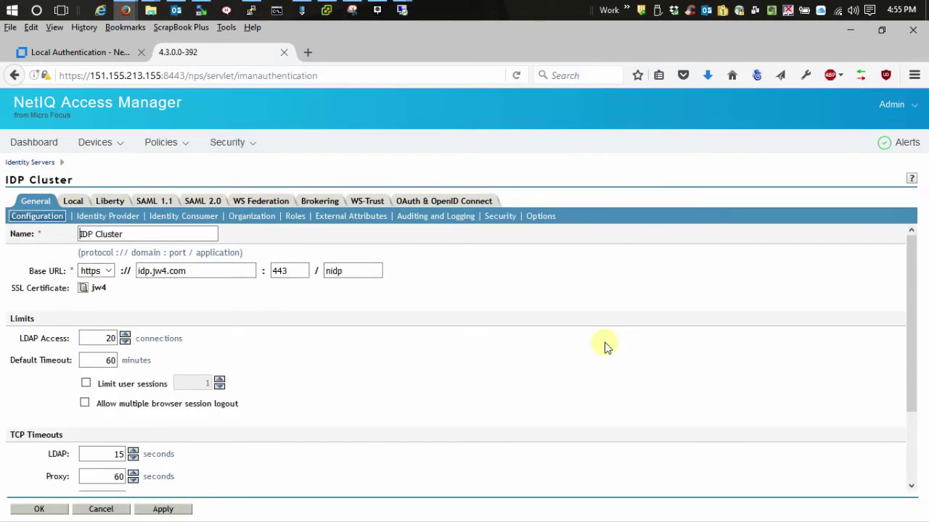
{"action": "left_click", "coordinate": [76, 203]}
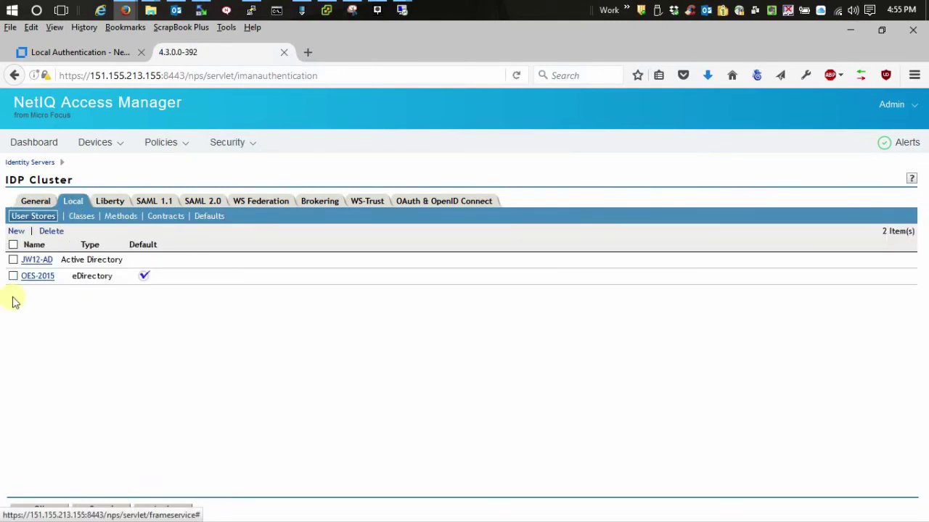
{"action": "left_click", "coordinate": [79, 218]}
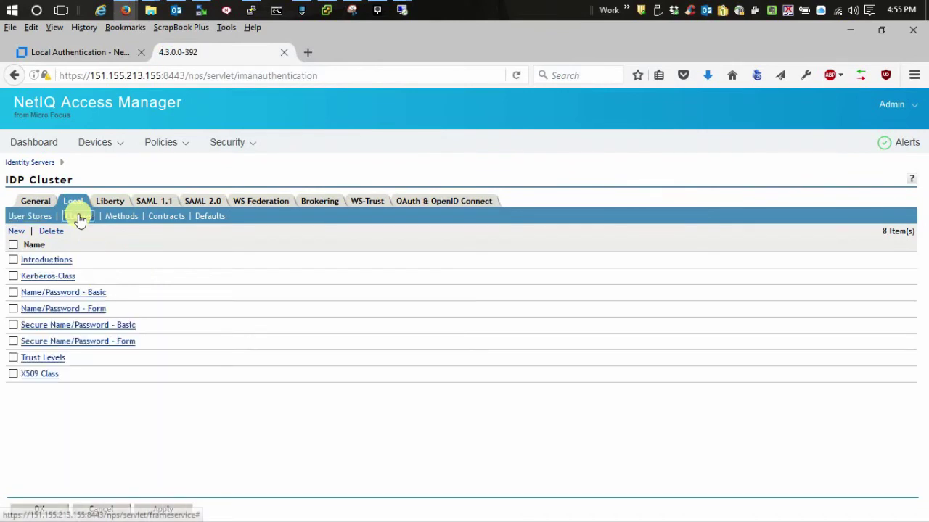
Step: Copy the Java class path of the Secure Name/Password - Form class
{"action": "left_click", "coordinate": [60, 344]}
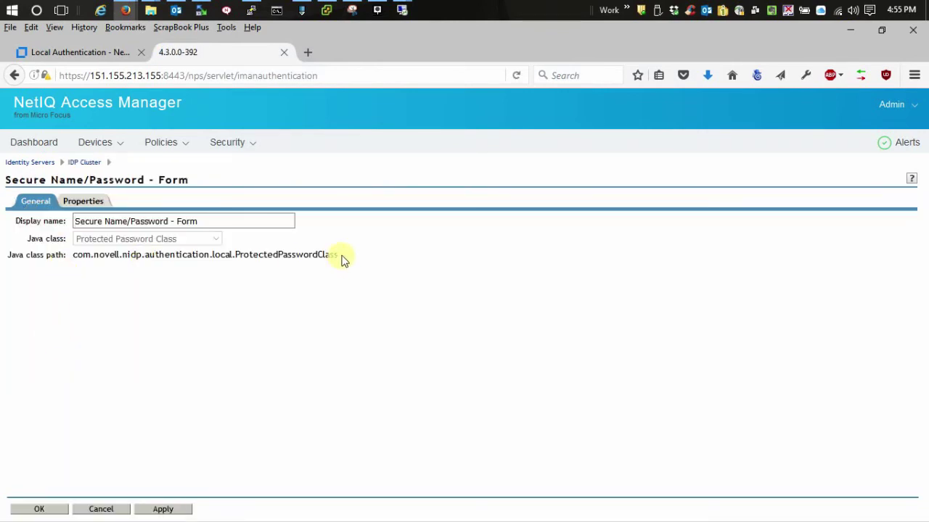
{"action": "left_click_drag", "start_coordinate": [342, 258], "coordinate": [73, 257]}
{"action": "right_click", "coordinate": [109, 260]}
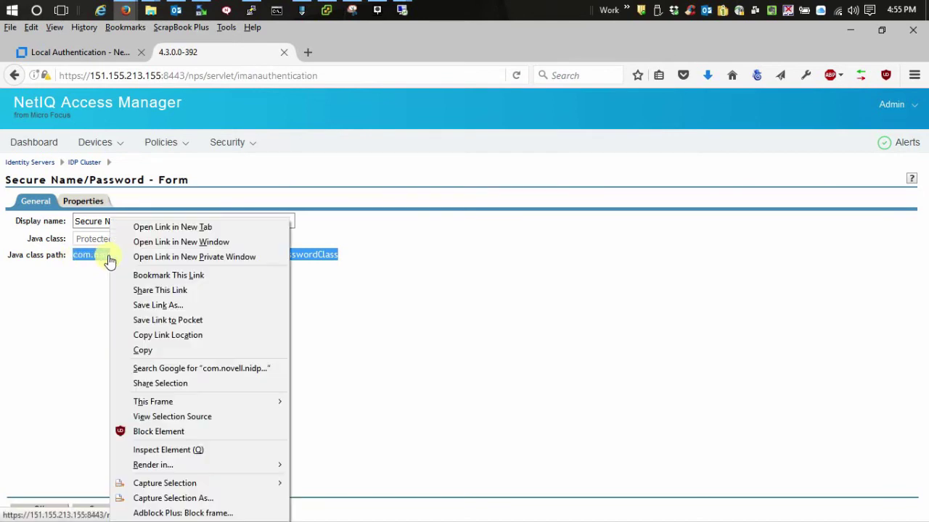
{"action": "left_click", "coordinate": [163, 354]}
{"action": "left_click", "coordinate": [56, 508]}
Step: Replace Kerberos-Method's FALLBACK_AUTHCLASS with com.novell.nidp.authentication.local.ProtectedPasswordClass and save the method
{"action": "left_click", "coordinate": [116, 218]}
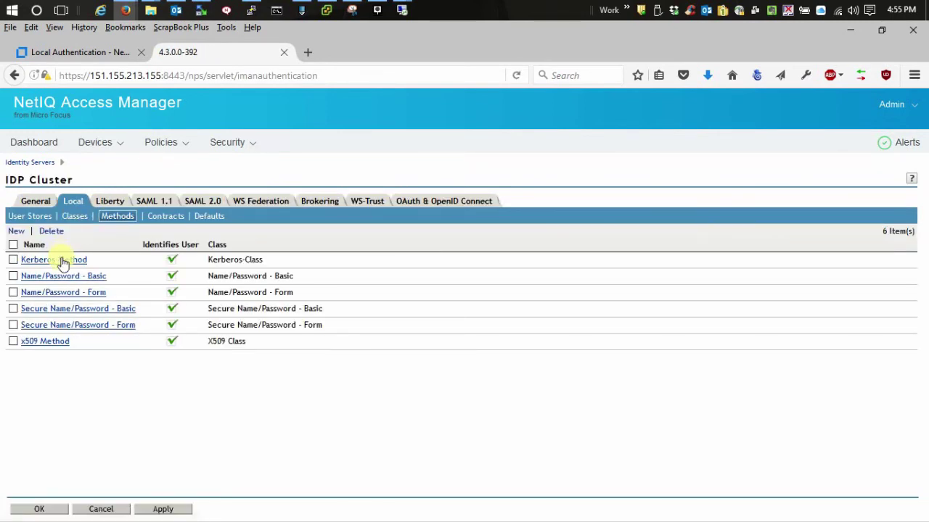
{"action": "left_click", "coordinate": [63, 261]}
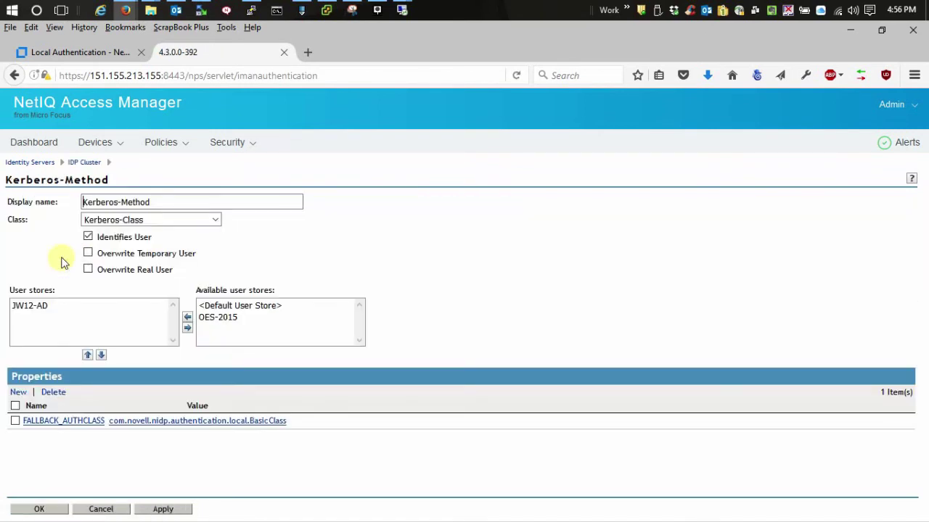
{"action": "left_click", "coordinate": [192, 425]}
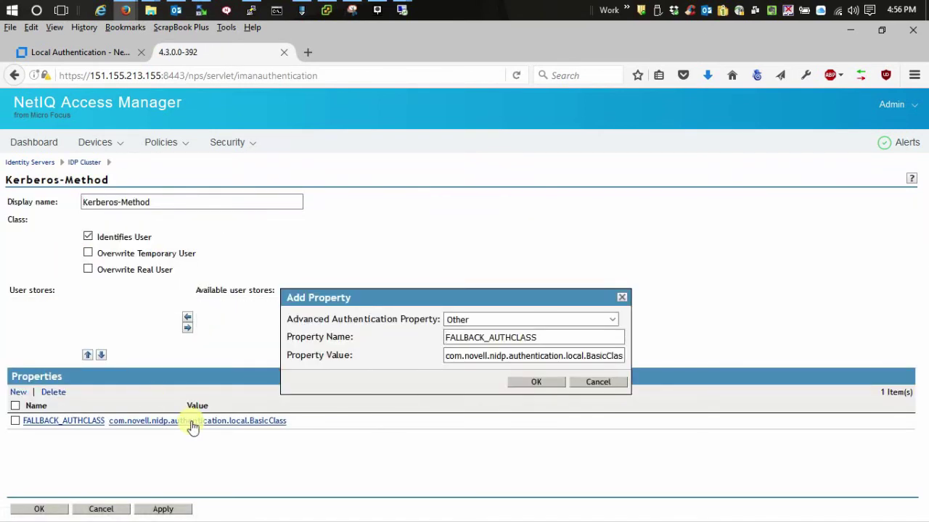
{"action": "left_click", "coordinate": [587, 354]}
{"action": "double_click", "coordinate": [581, 359]}
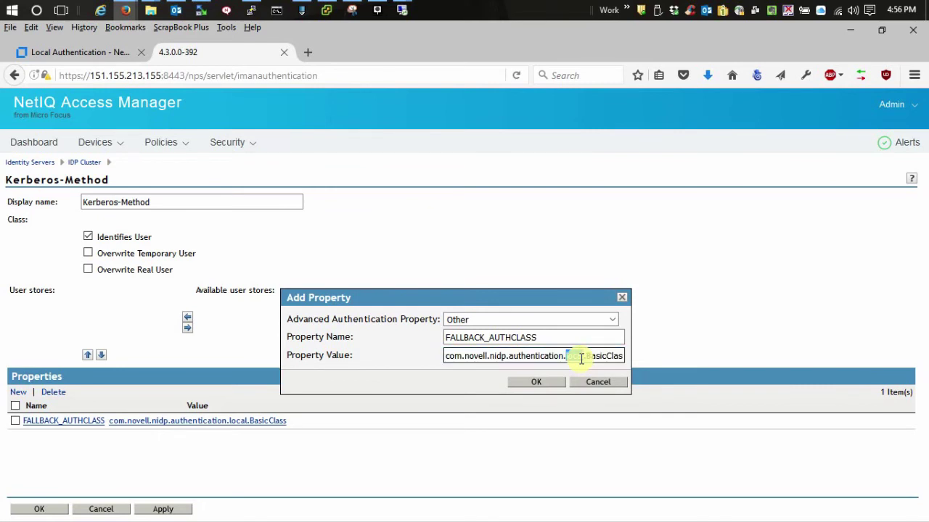
{"action": "triple_click", "coordinate": [581, 359]}
{"action": "key", "text": "BackSpace"}
{"action": "key", "text": "ctrl+v"}
{"action": "left_click", "coordinate": [531, 384]}
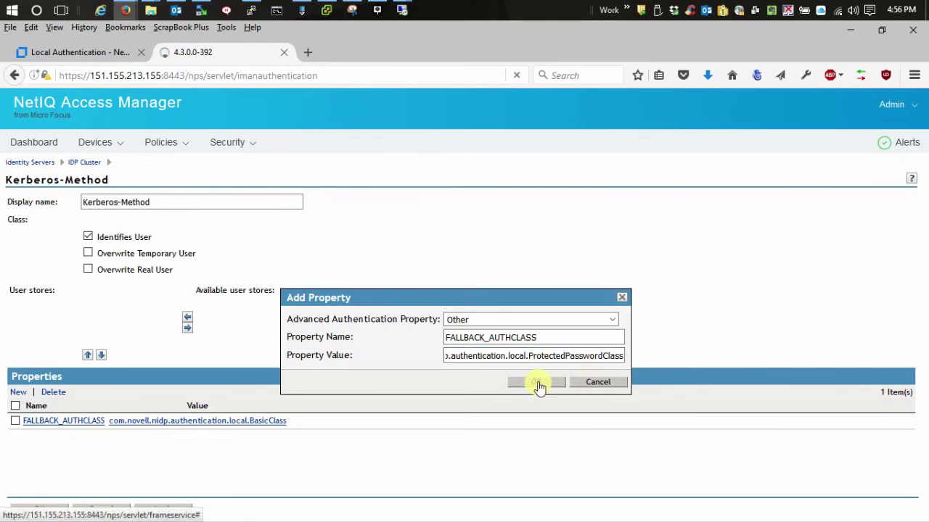
{"action": "left_click", "coordinate": [28, 511]}
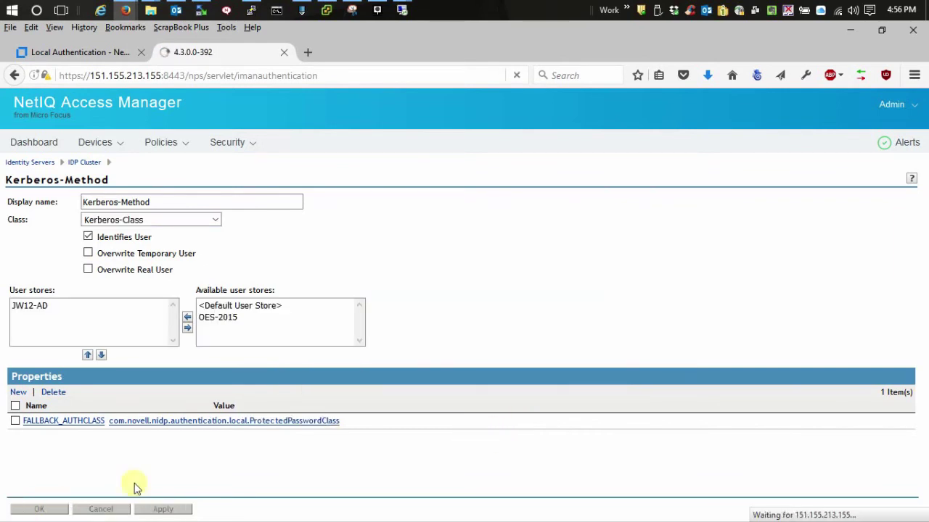
Step: Save the IDP Cluster, push all configuration to its server, and refresh until both show Current
{"action": "left_click", "coordinate": [44, 511]}
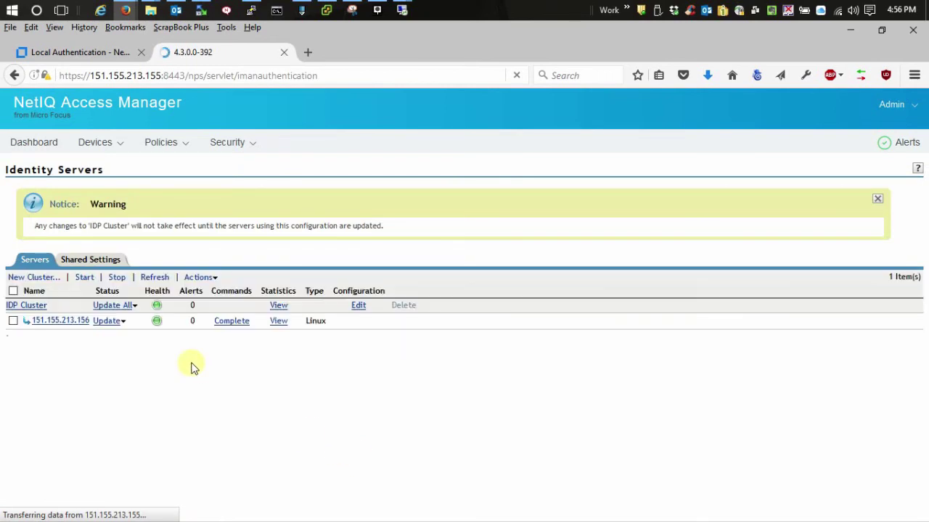
{"action": "left_click", "coordinate": [120, 307]}
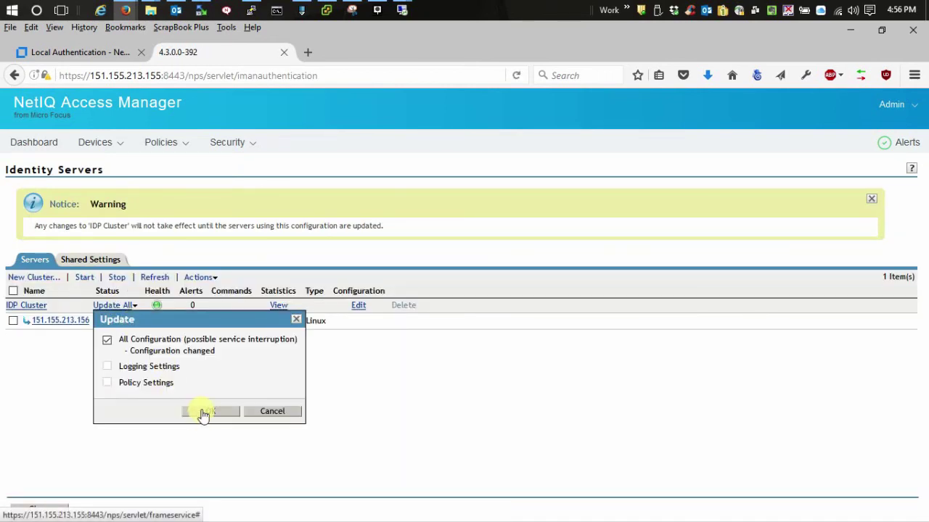
{"action": "left_click", "coordinate": [199, 412]}
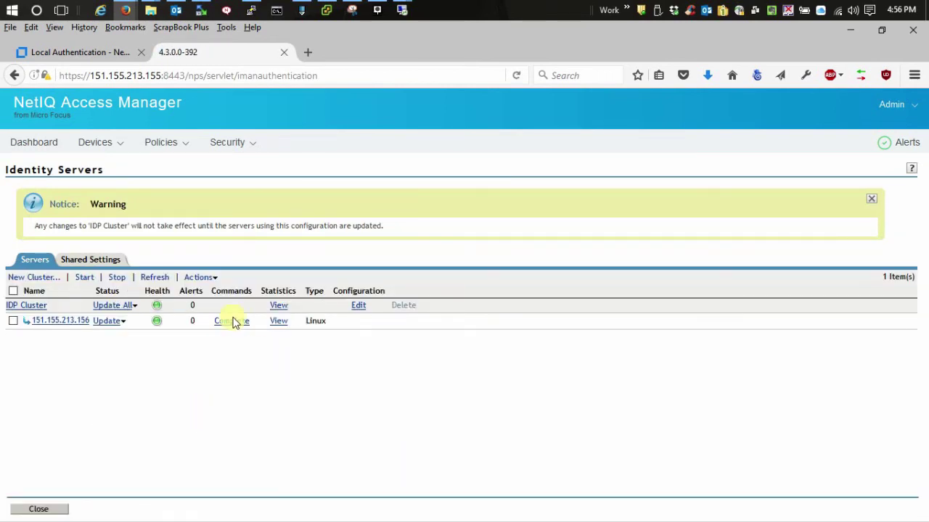
{"action": "left_click", "coordinate": [155, 277]}
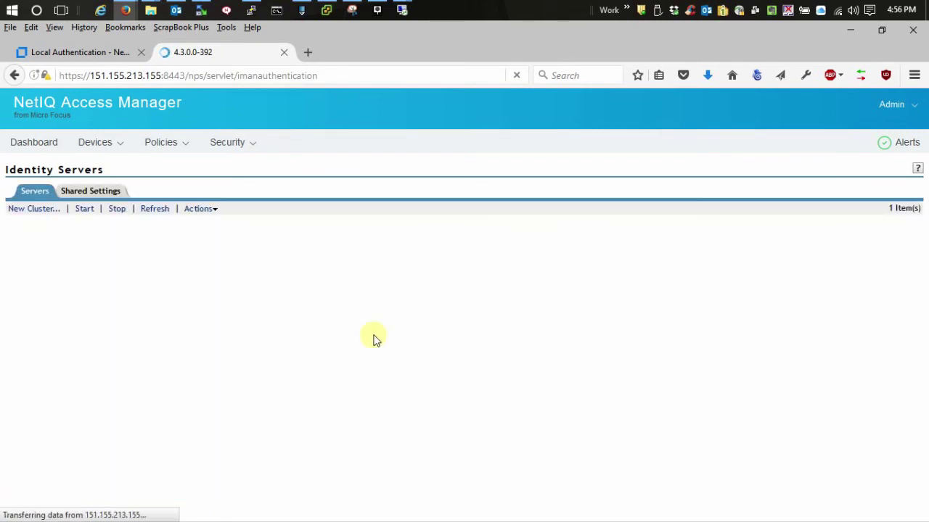
{"action": "left_click", "coordinate": [151, 209]}
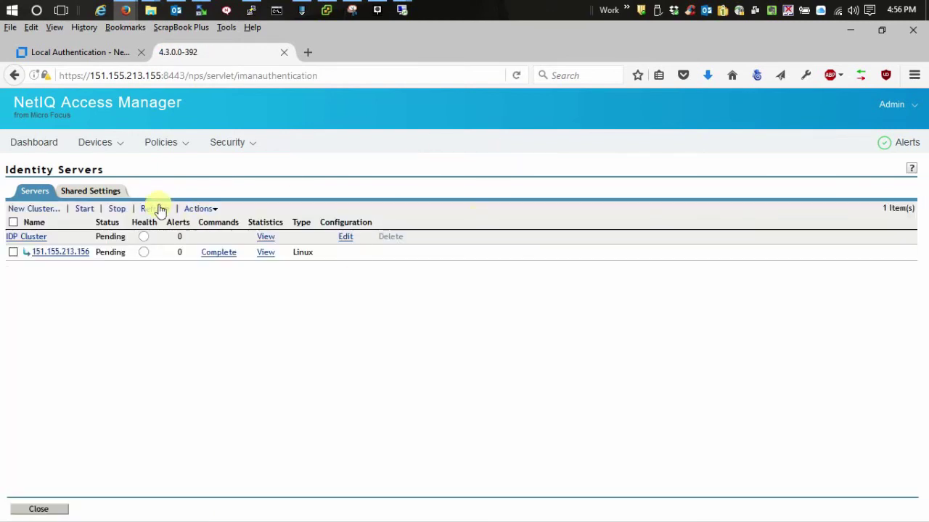
{"action": "left_click", "coordinate": [156, 209]}
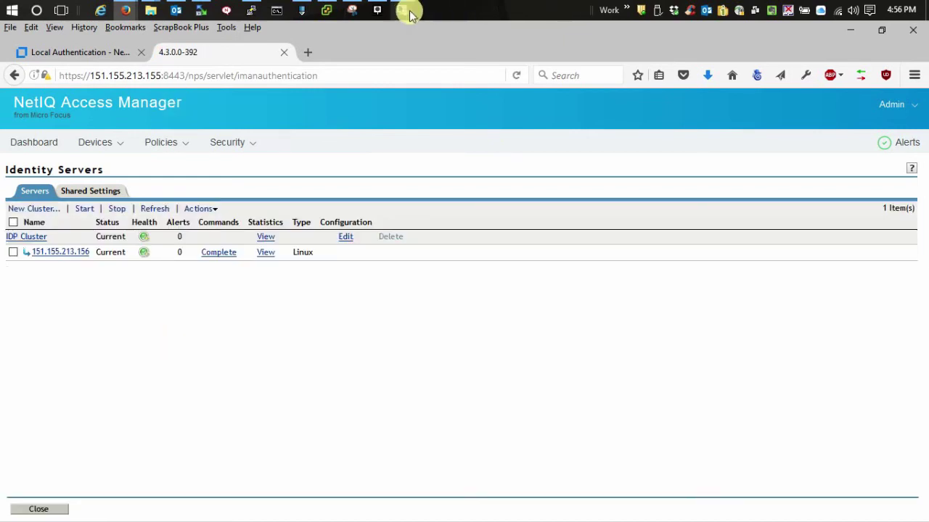
Step: On the workstation, open oes11.jw4.com/kerberos, sign in via the fallback form, then close Edge
{"action": "mouse_move", "coordinate": [406, 13]}
{"action": "left_click", "coordinate": [409, 42]}
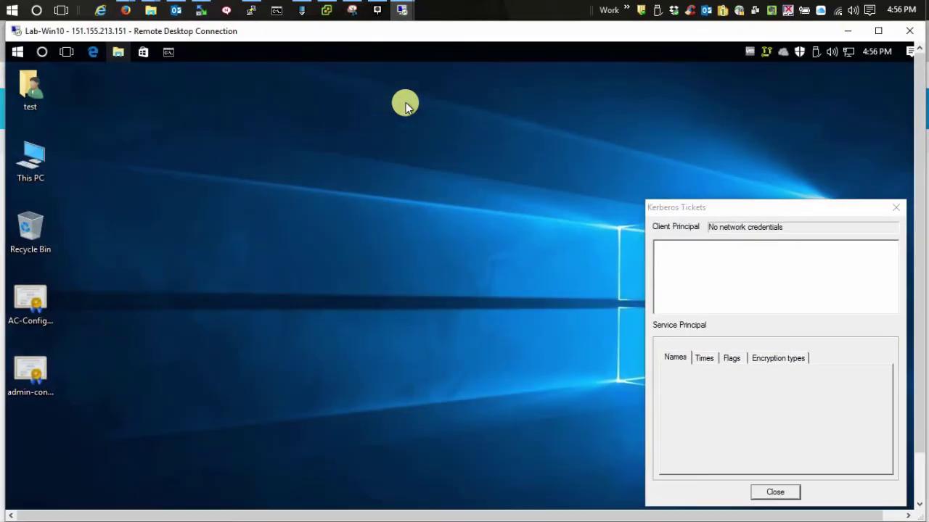
{"action": "left_click", "coordinate": [90, 51]}
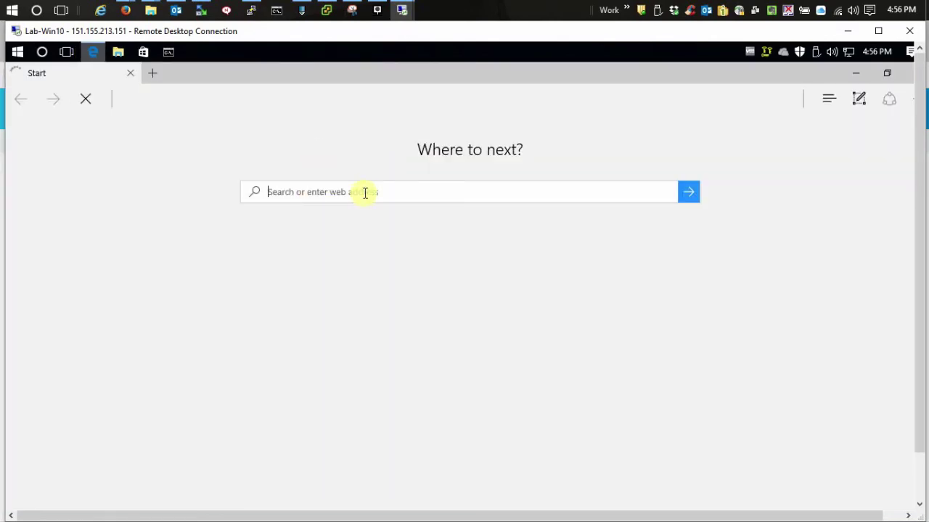
{"action": "type", "text": "oes"}
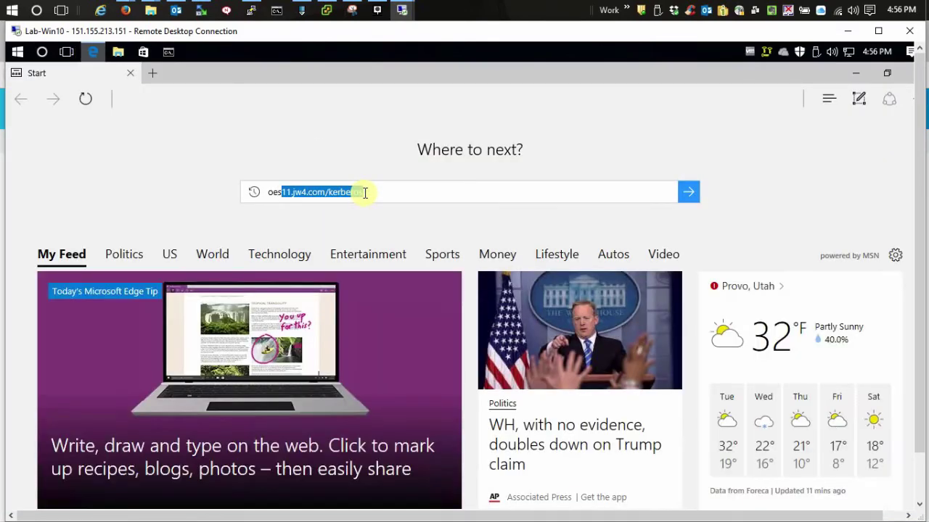
{"action": "type", "text": "11"}
{"action": "key", "text": "End"}
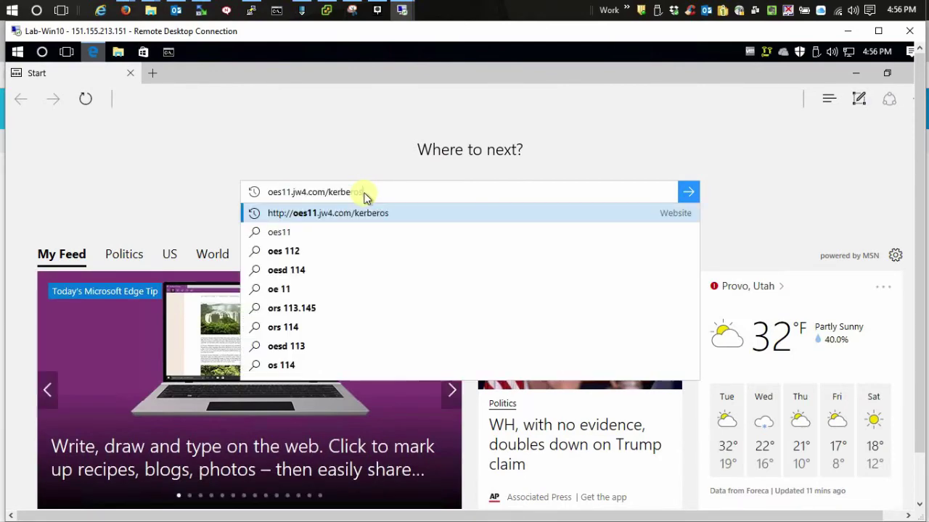
{"action": "key", "text": "Return"}
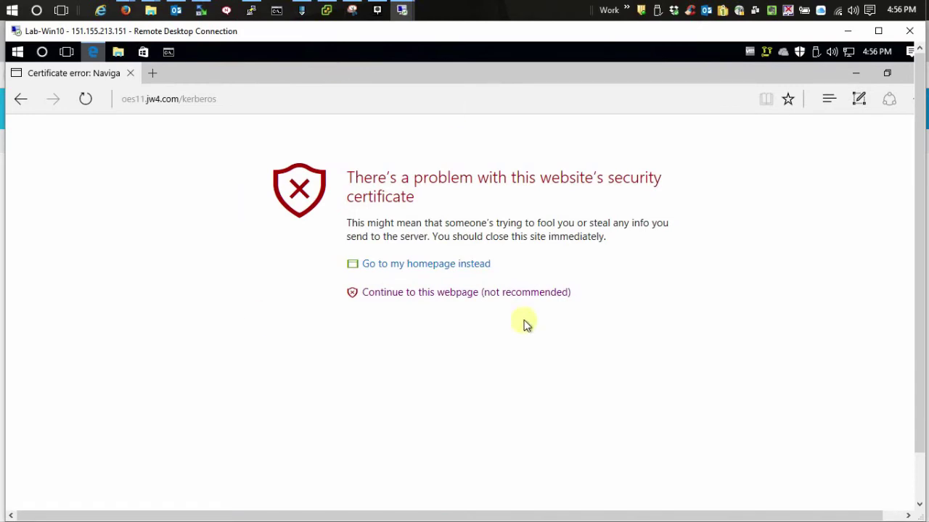
{"action": "left_click", "coordinate": [533, 294]}
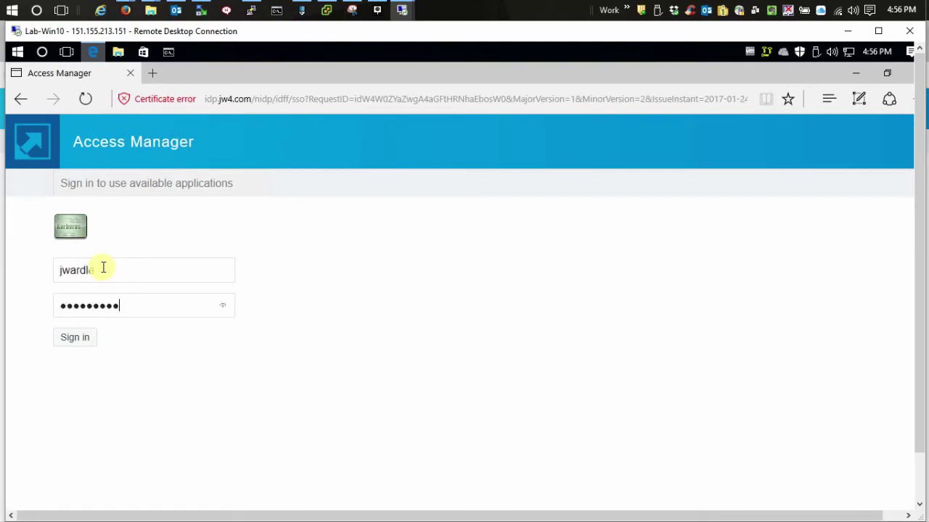
{"action": "key", "text": "Return"}
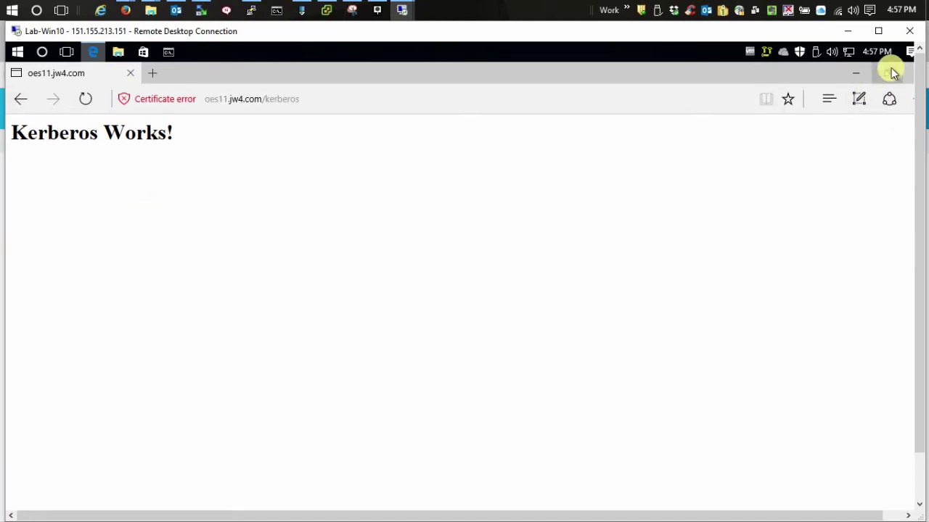
{"action": "left_click", "coordinate": [133, 78]}
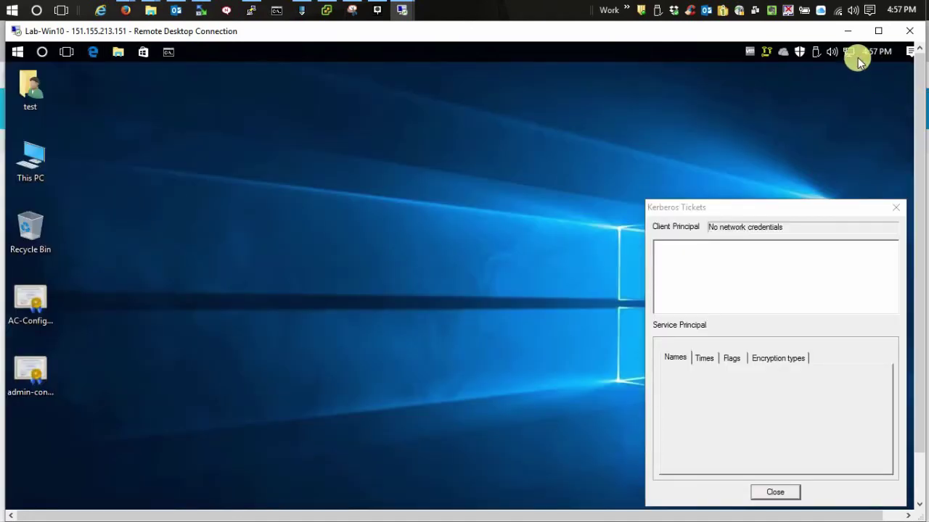
Step: Back in the console, open Kerberos-Method under the IDP Cluster's local methods
{"action": "left_click", "coordinate": [847, 31]}
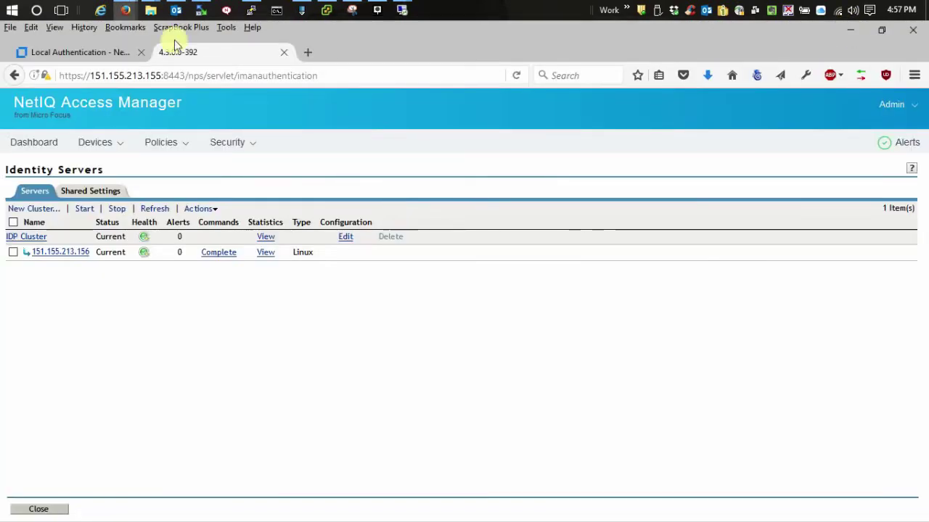
{"action": "left_click", "coordinate": [344, 239]}
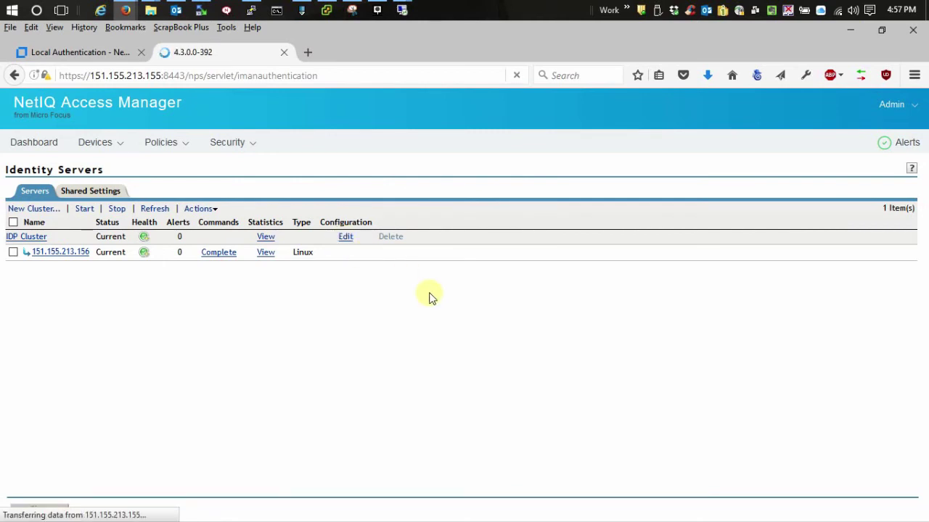
{"action": "left_click", "coordinate": [73, 201]}
{"action": "left_click", "coordinate": [121, 218]}
{"action": "left_click", "coordinate": [64, 260]}
Step: Add a JSP property with value KerbFallback and save Kerberos-Method
{"action": "left_click", "coordinate": [16, 391]}
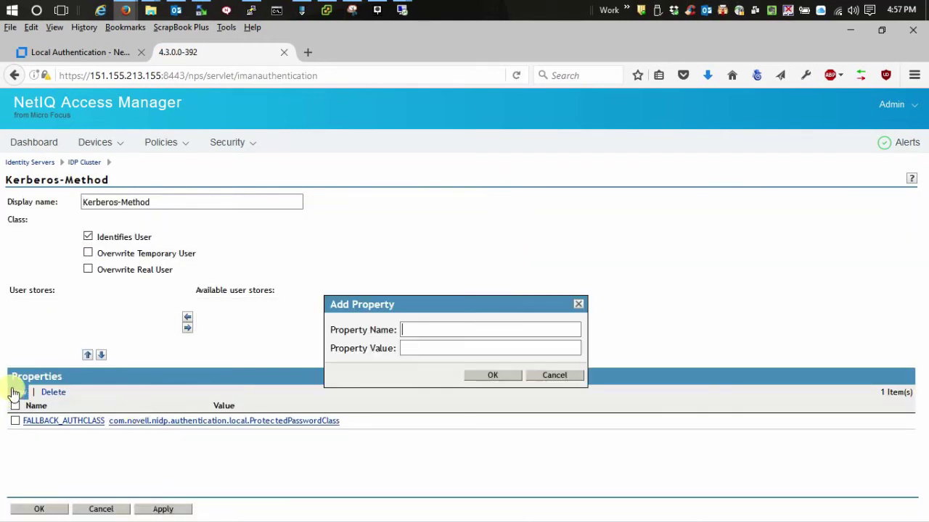
{"action": "left_click", "coordinate": [424, 345]}
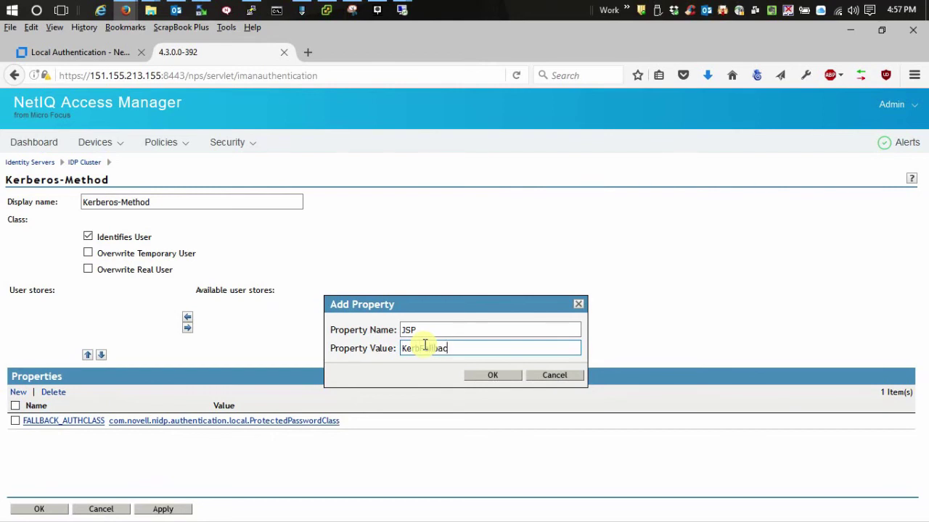
{"action": "left_click", "coordinate": [493, 377]}
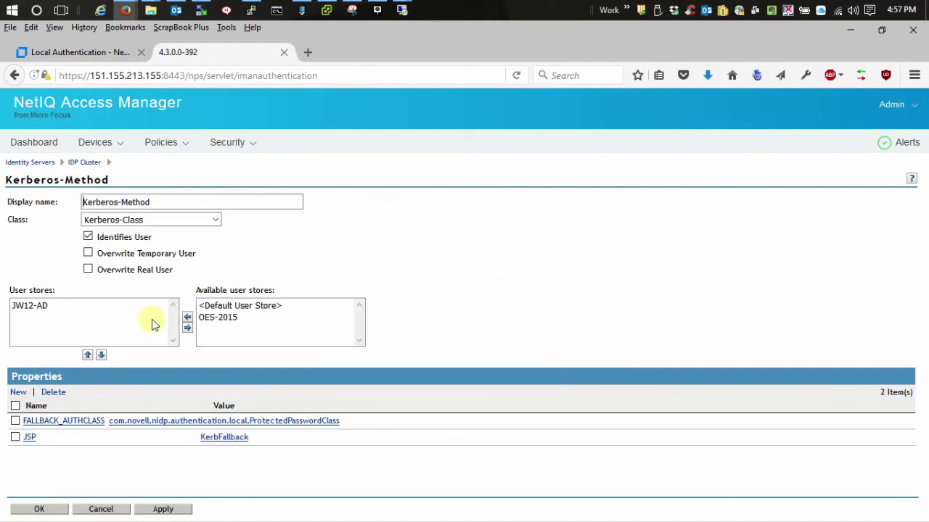
{"action": "left_click", "coordinate": [40, 508]}
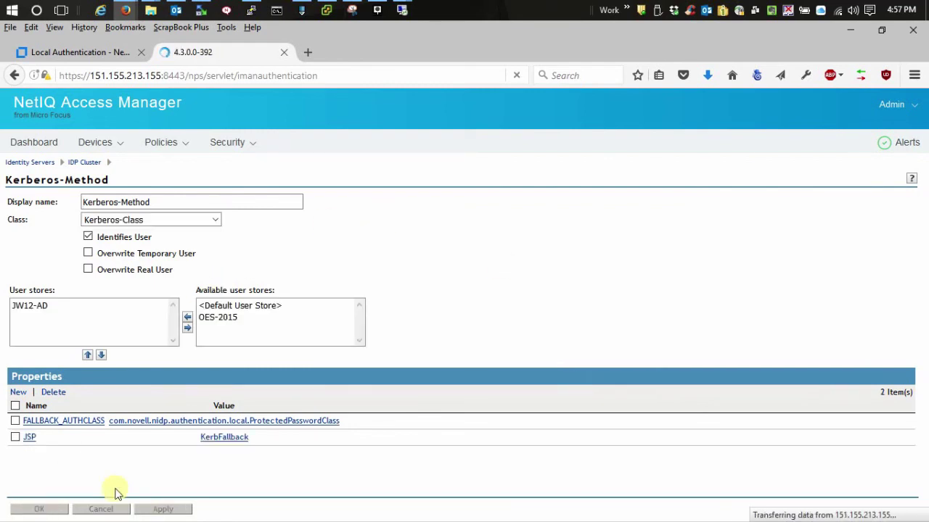
Step: Save the cluster, run Update All with All Configuration, and refresh until the server is Current
{"action": "left_click", "coordinate": [26, 506]}
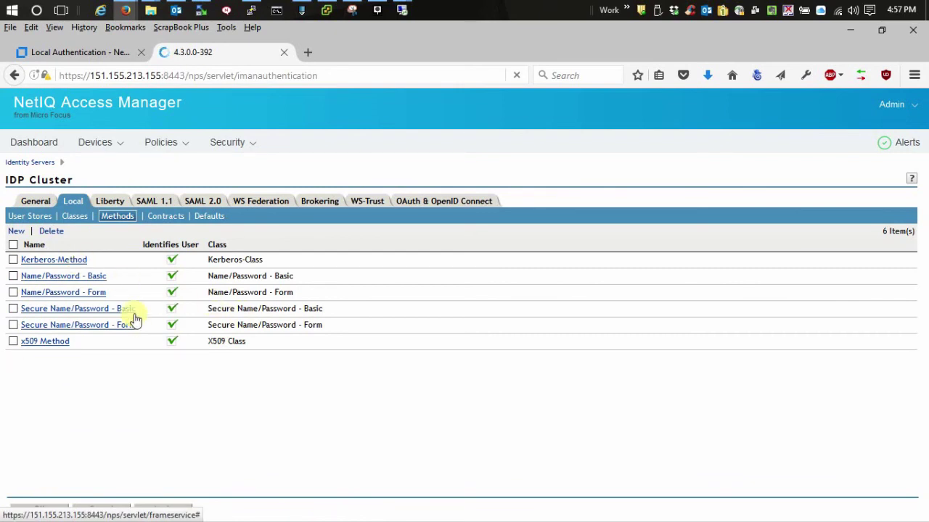
{"action": "left_click", "coordinate": [113, 306]}
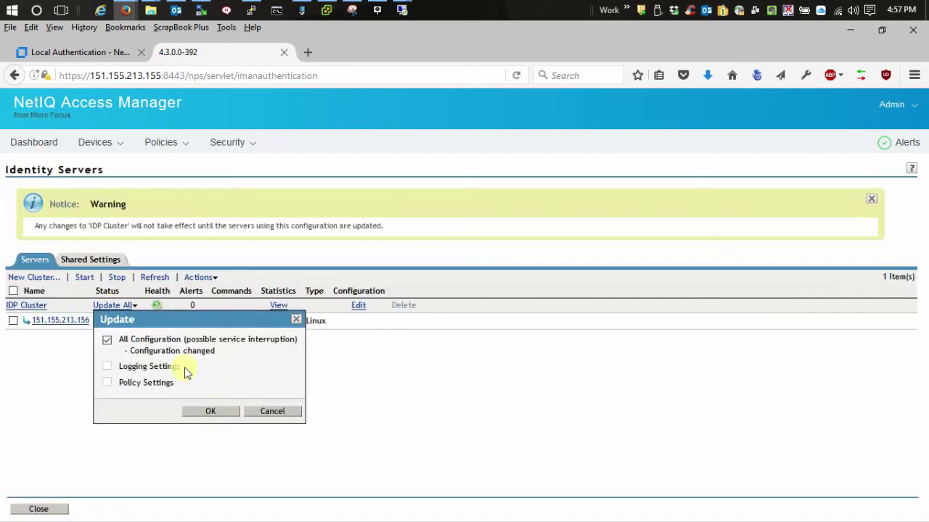
{"action": "left_click", "coordinate": [206, 411]}
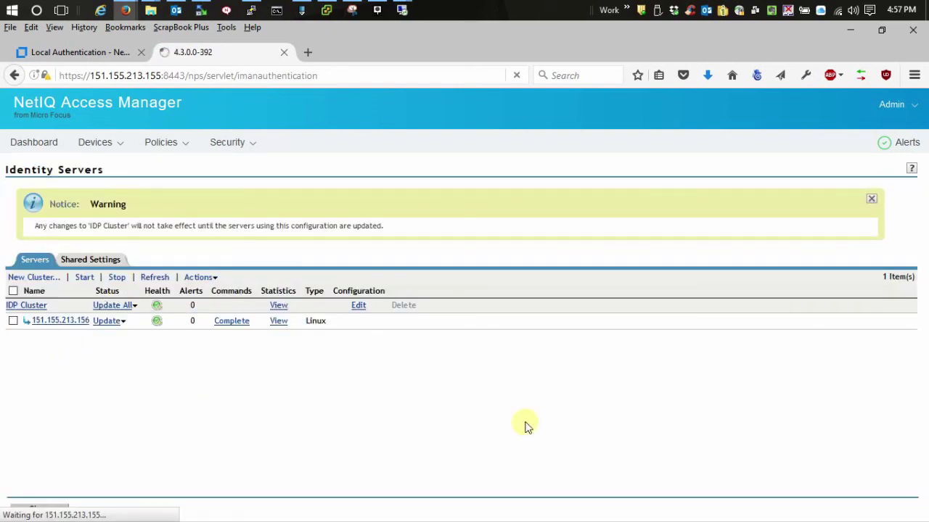
{"action": "left_click", "coordinate": [155, 278]}
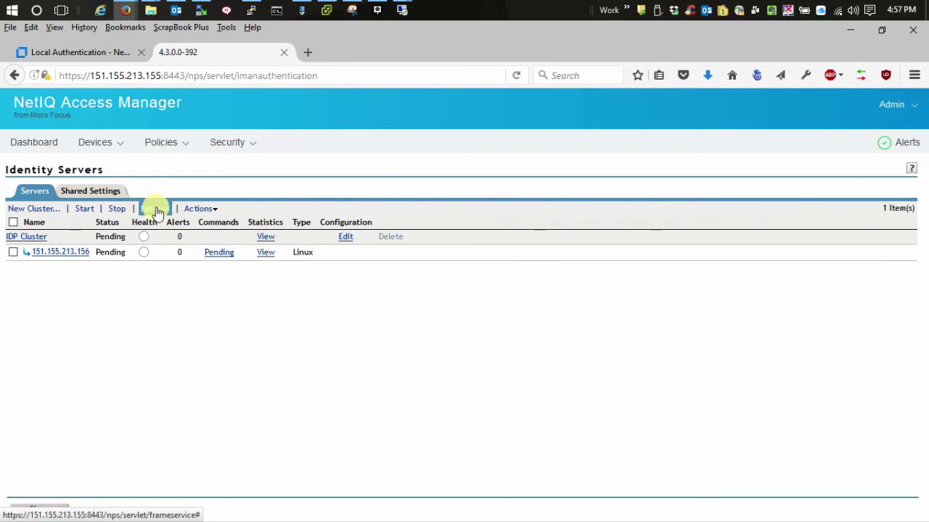
{"action": "left_click", "coordinate": [154, 209]}
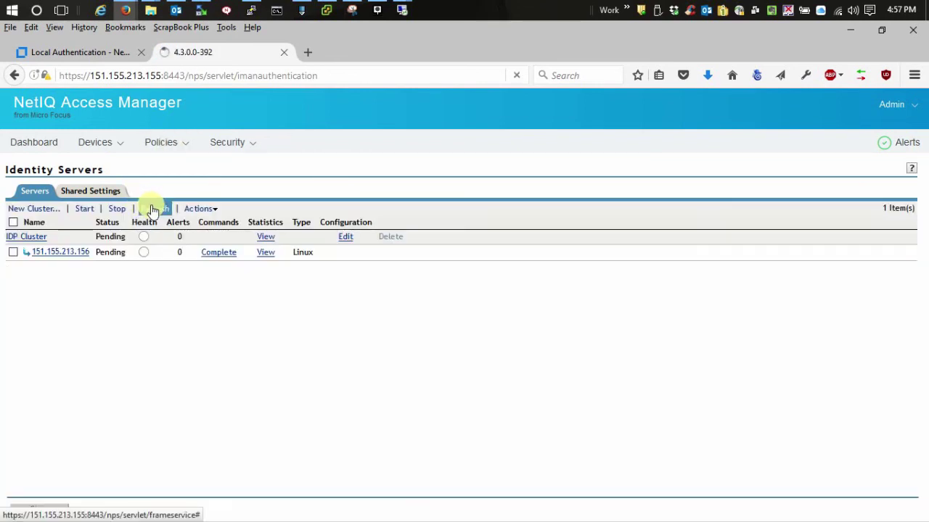
{"action": "left_click", "coordinate": [153, 209]}
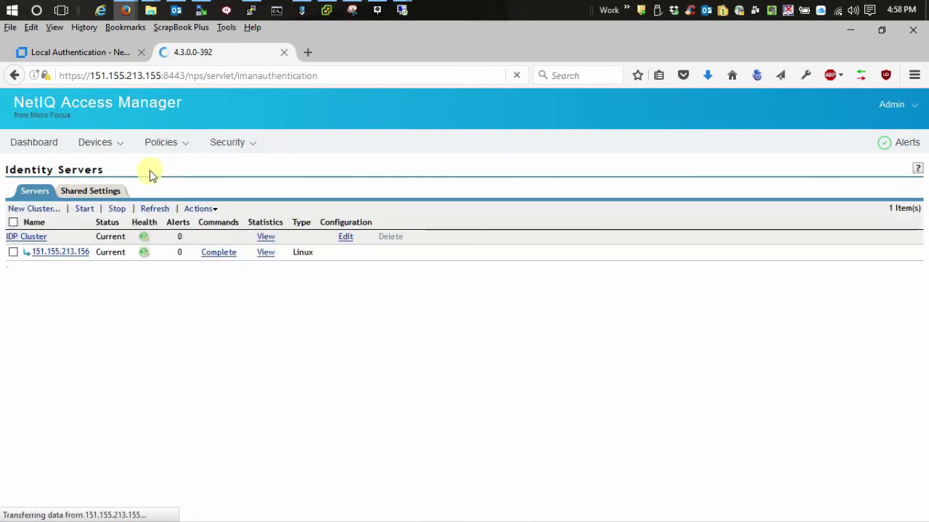
Step: Open oes11.jw4.com/kerberos on the workstation and sign in through the custom Kerberos fallback login page
{"action": "mouse_move", "coordinate": [401, 9]}
{"action": "left_click", "coordinate": [439, 83]}
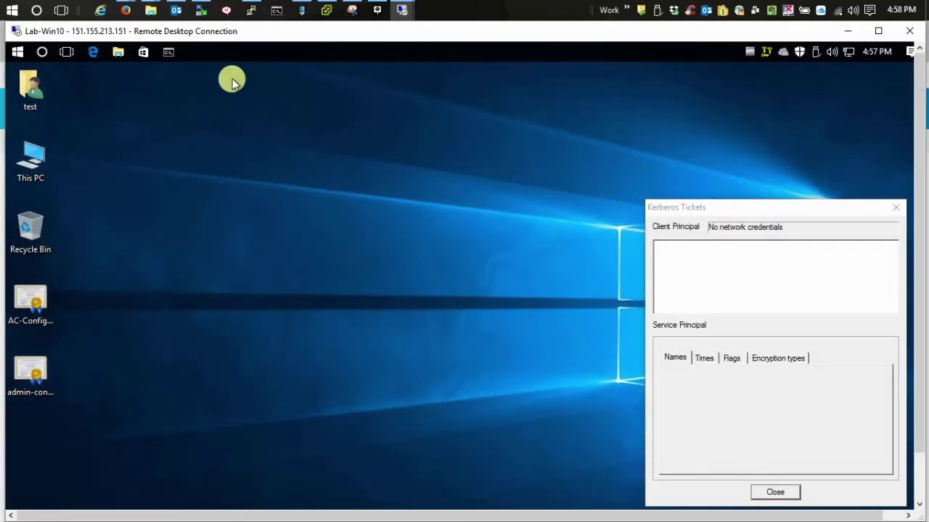
{"action": "left_click", "coordinate": [92, 52]}
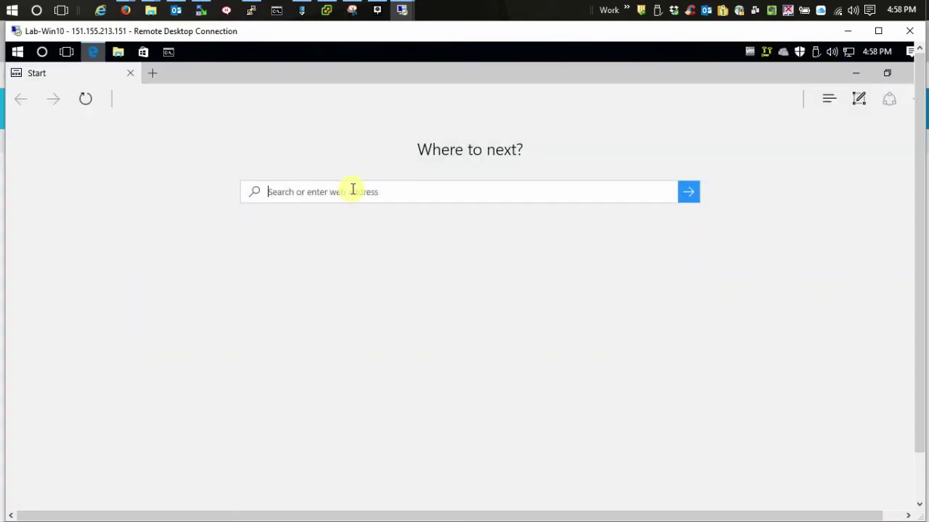
{"action": "type", "text": "oes1"}
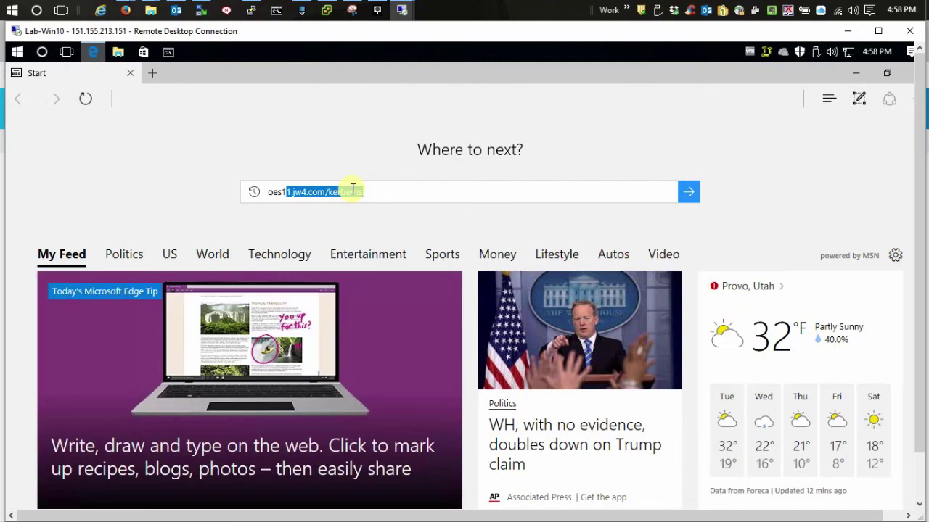
{"action": "key", "text": "Down"}
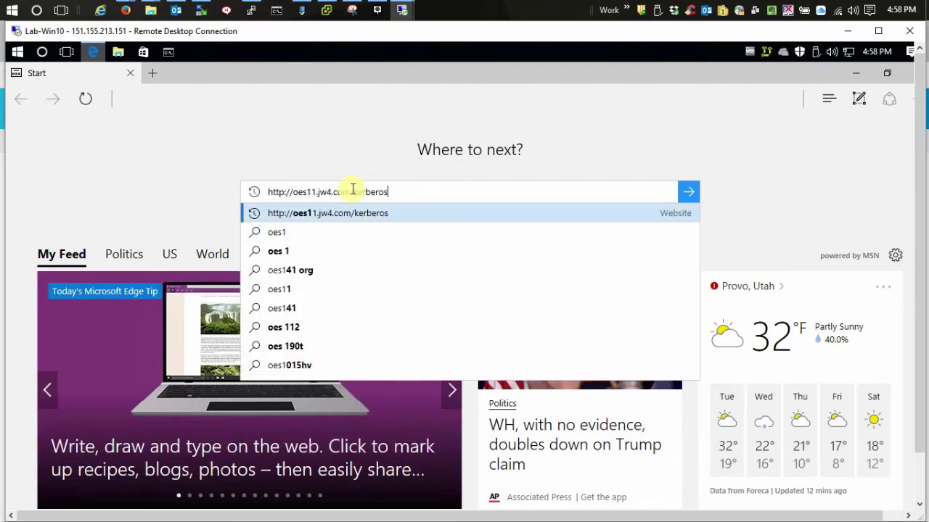
{"action": "key", "text": "Return"}
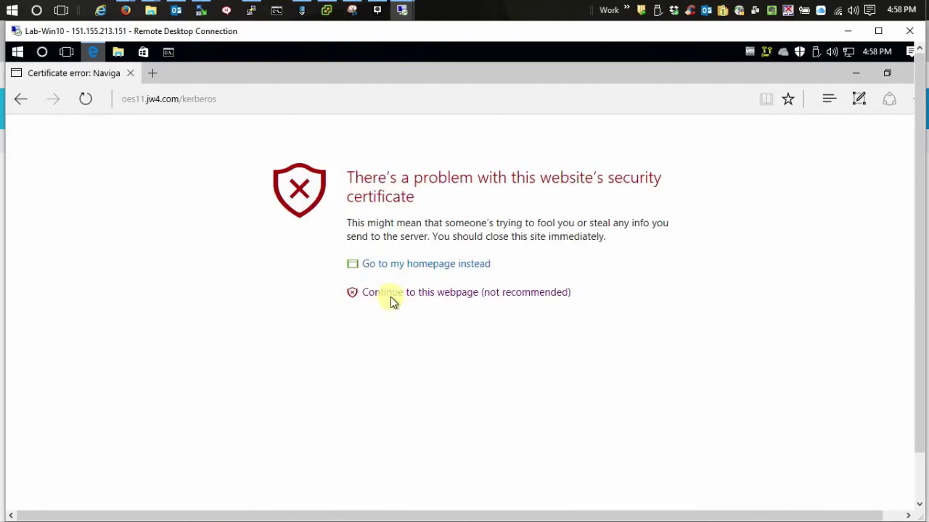
{"action": "left_click", "coordinate": [392, 295]}
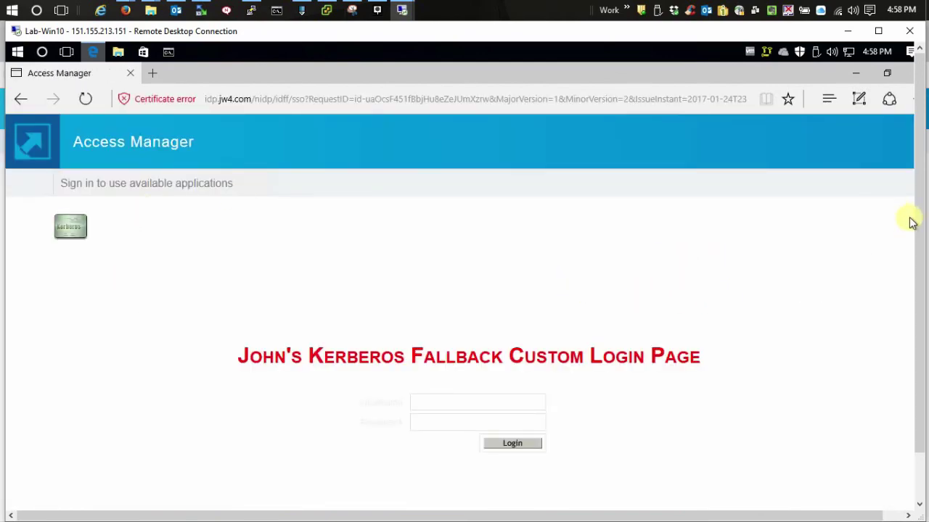
{"action": "left_click_drag", "start_coordinate": [914, 218], "coordinate": [913, 294]}
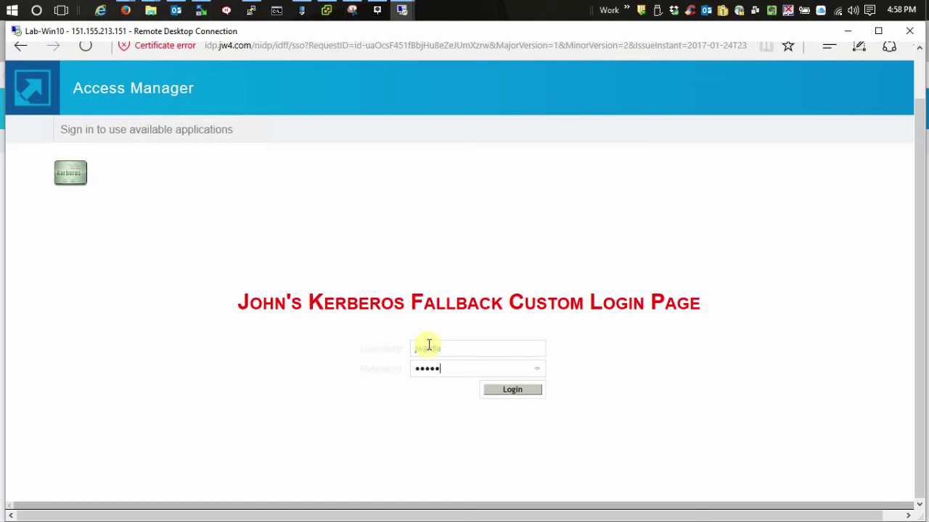
{"action": "key", "text": "Return"}
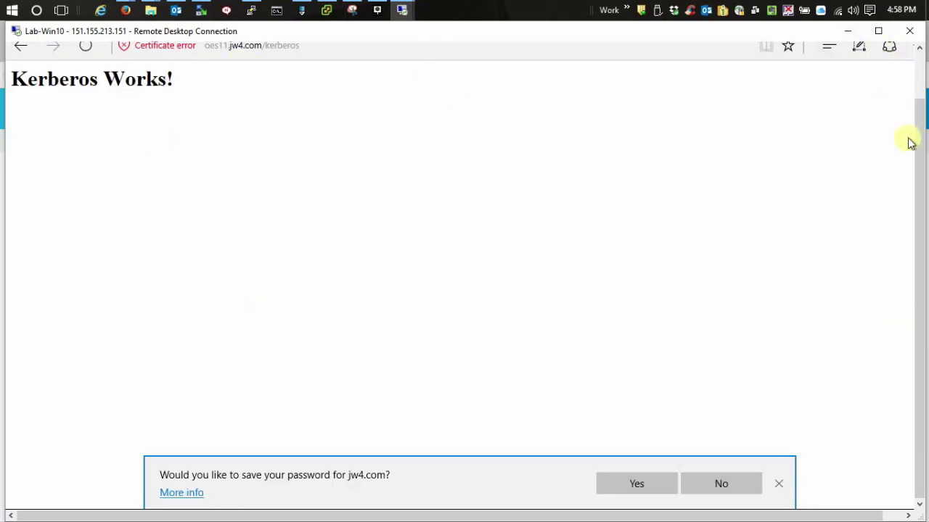
{"action": "left_click_drag", "start_coordinate": [918, 139], "coordinate": [918, 93]}
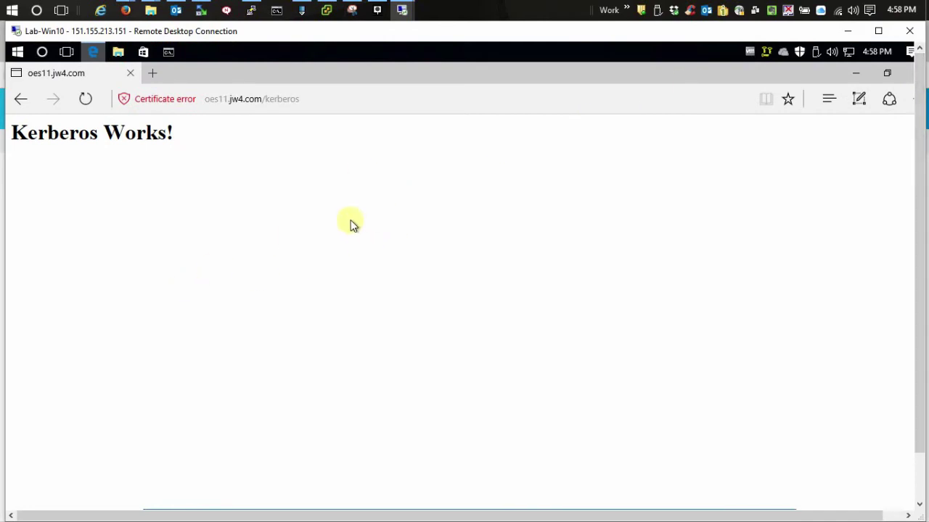
Step: Minimize the Remote Desktop window to bring back the Identity Servers page
{"action": "left_click", "coordinate": [846, 31]}
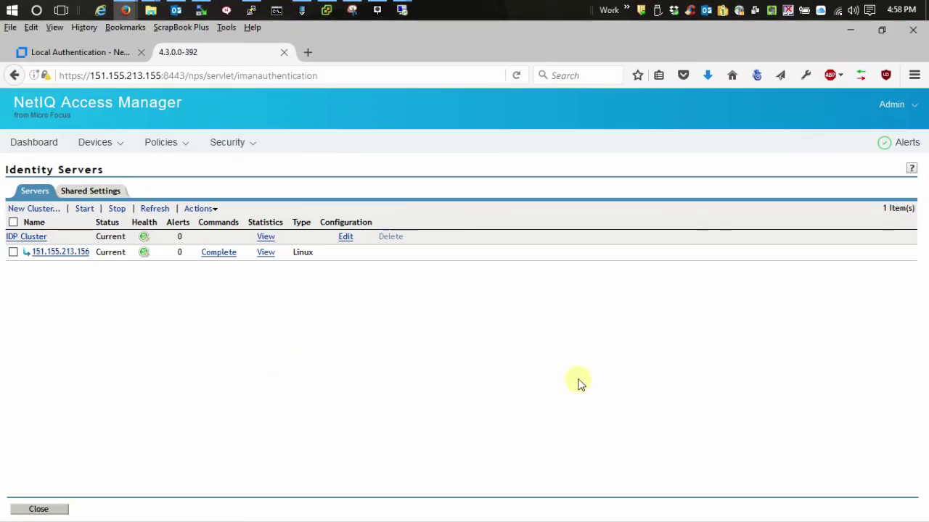